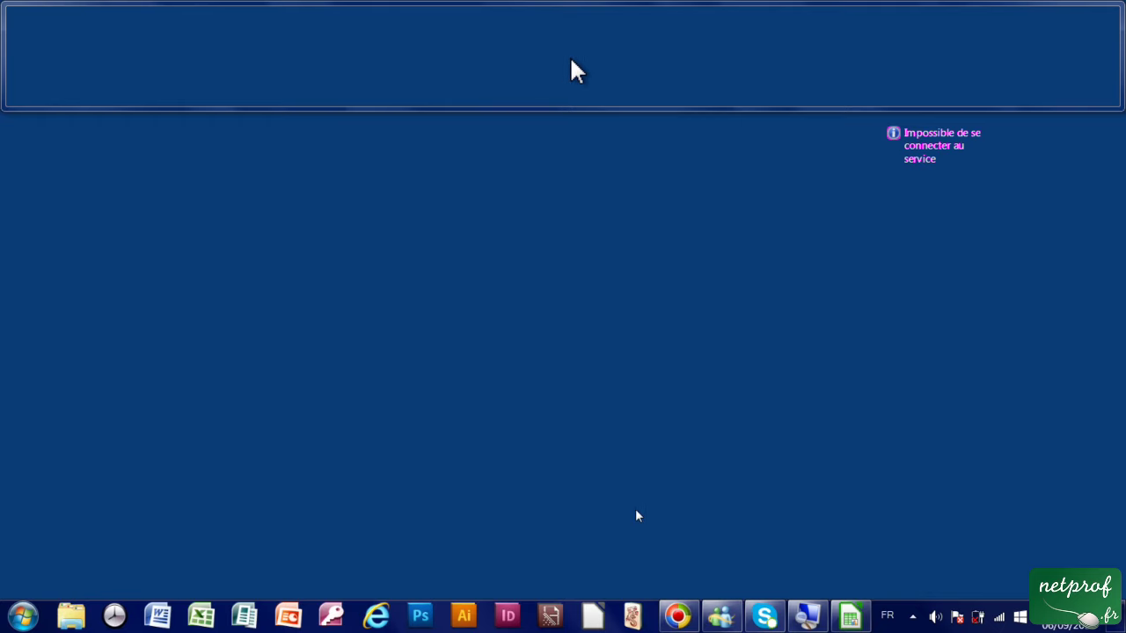
- Restore the LibreOffice Calc workbook window from the taskbar
click(853, 618)
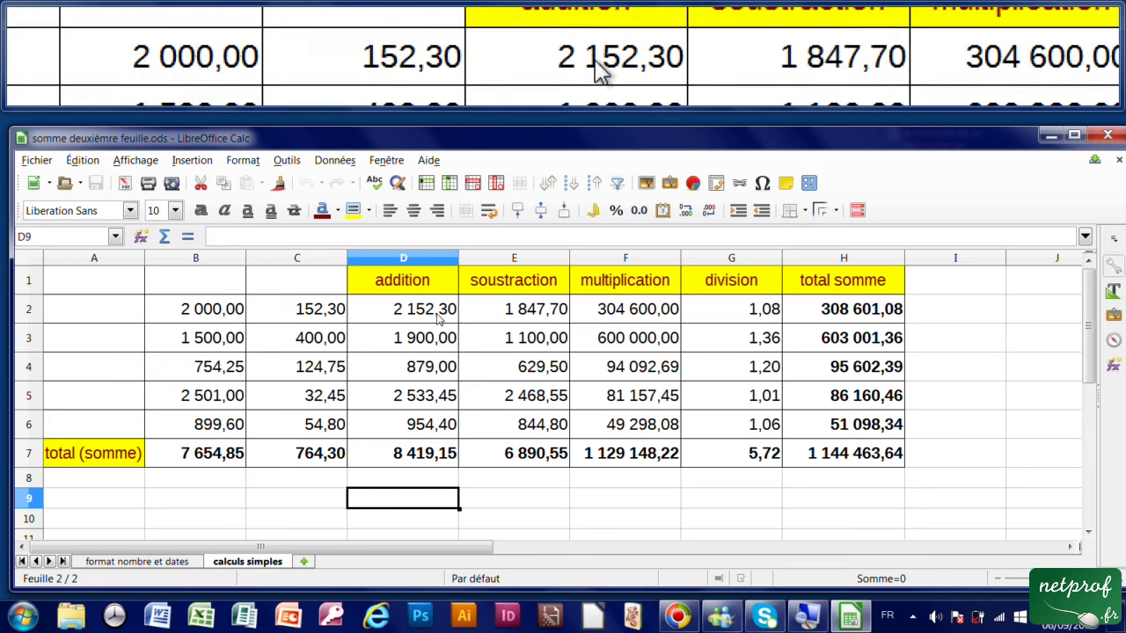
click(488, 483)
click(243, 312)
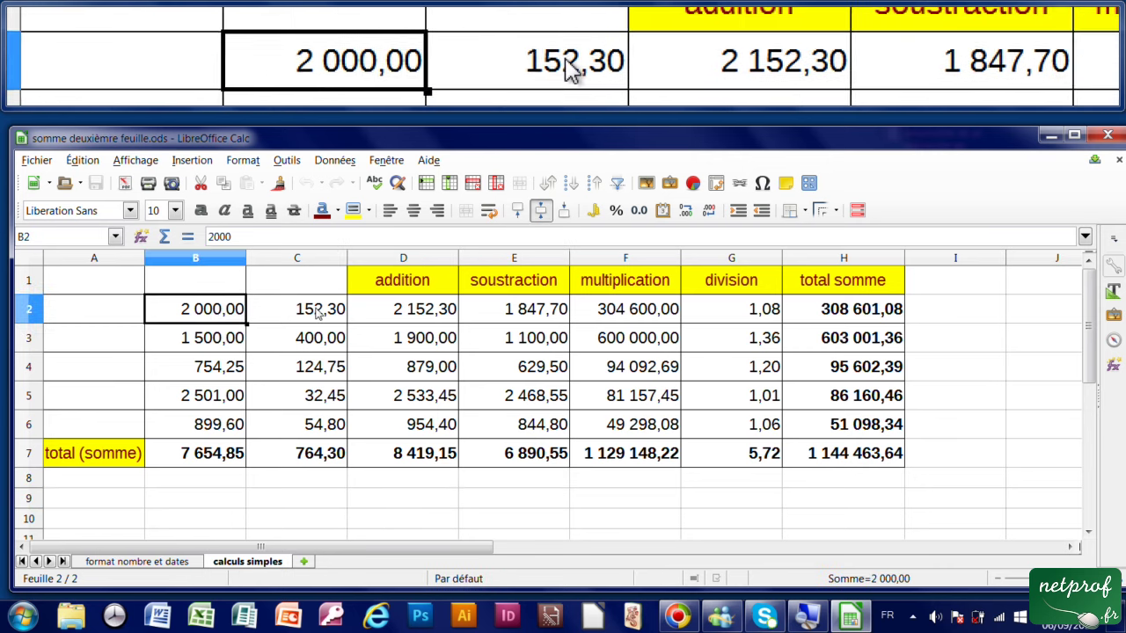
click(318, 314)
click(396, 313)
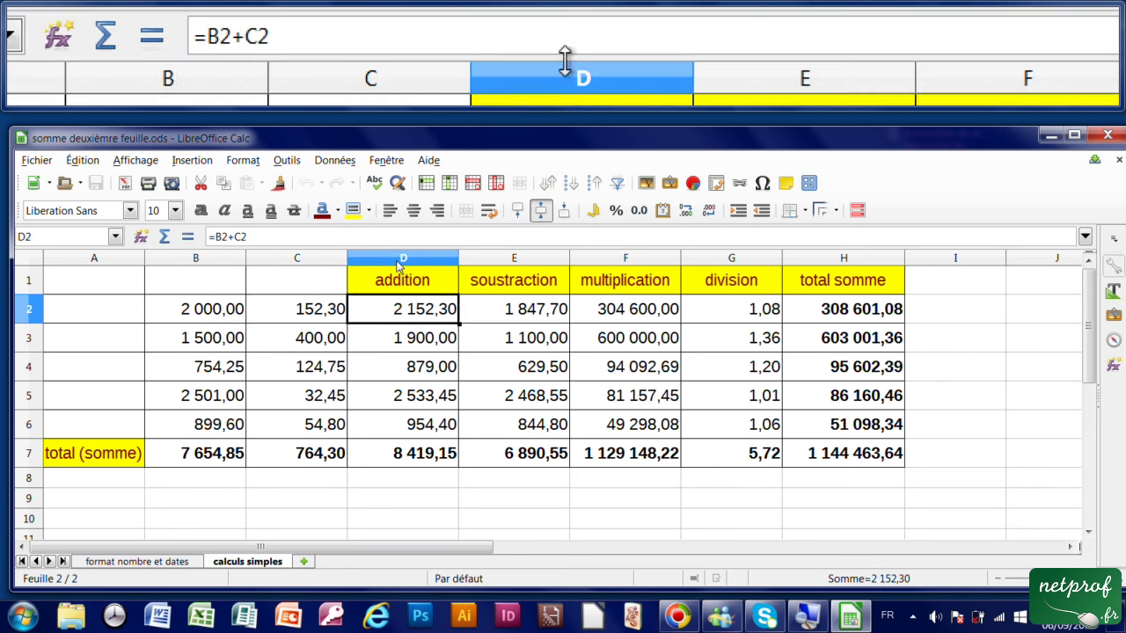
click(512, 307)
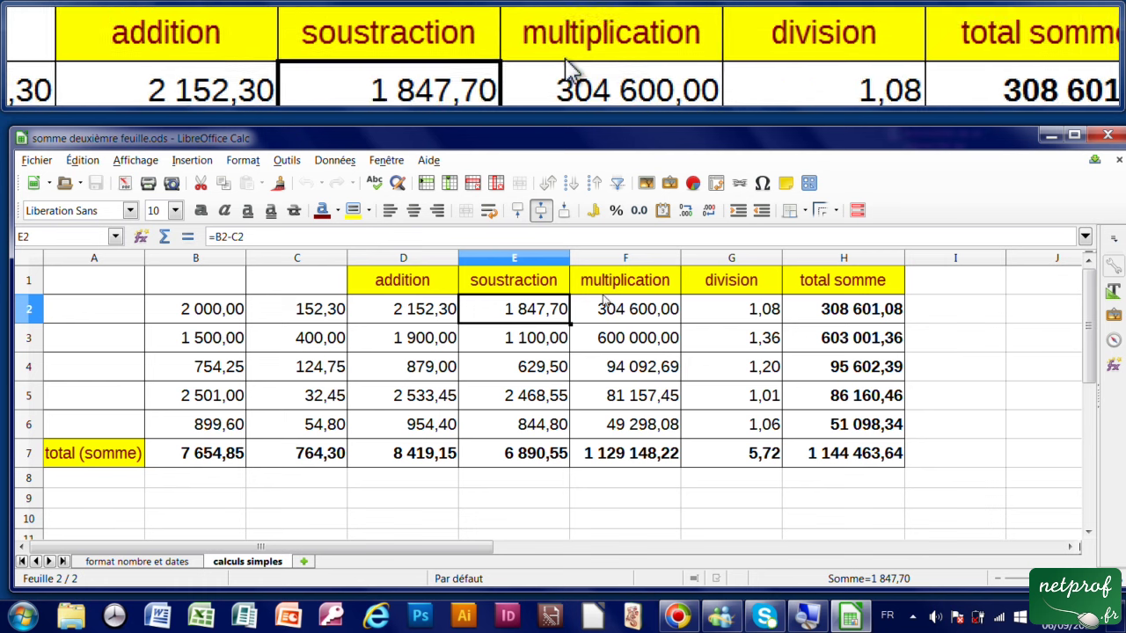
click(605, 303)
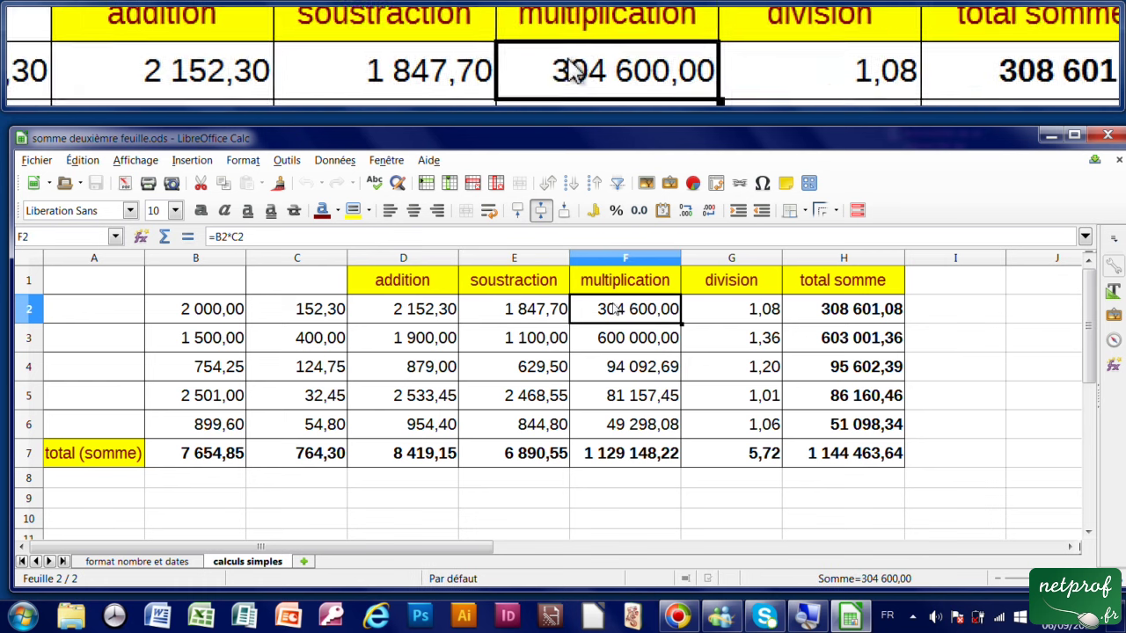
click(714, 311)
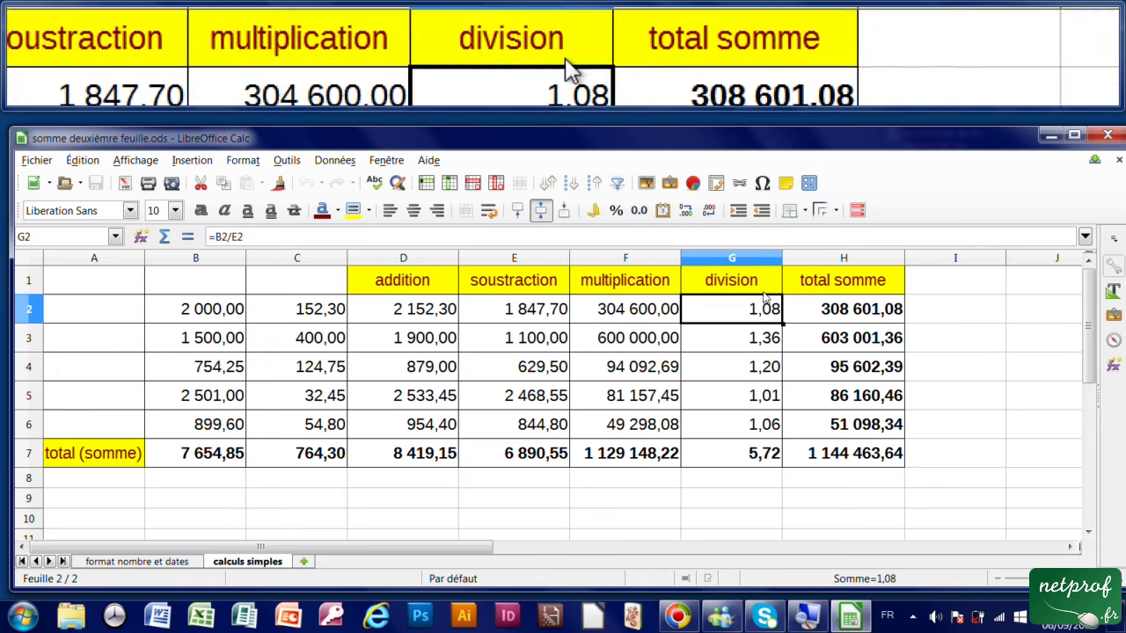
click(835, 309)
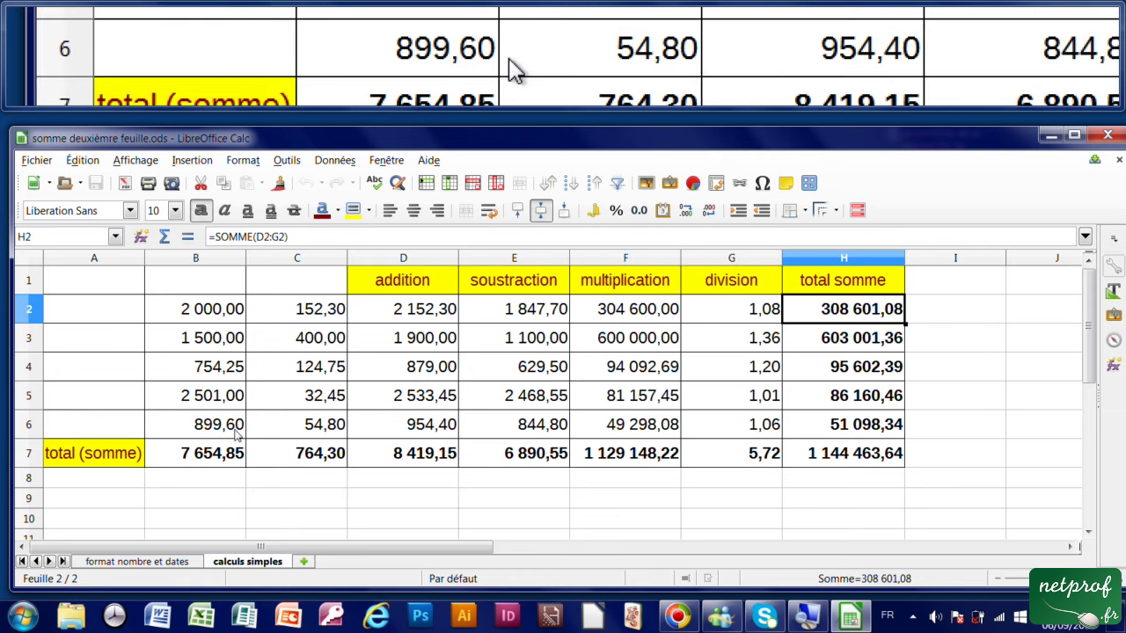
click(214, 455)
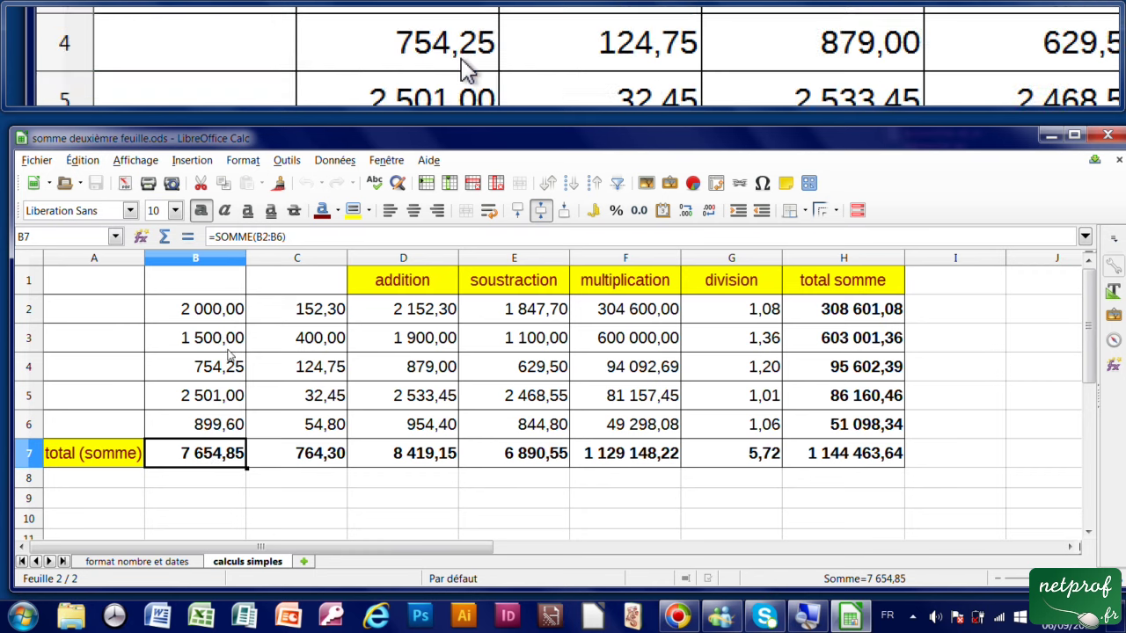
click(387, 397)
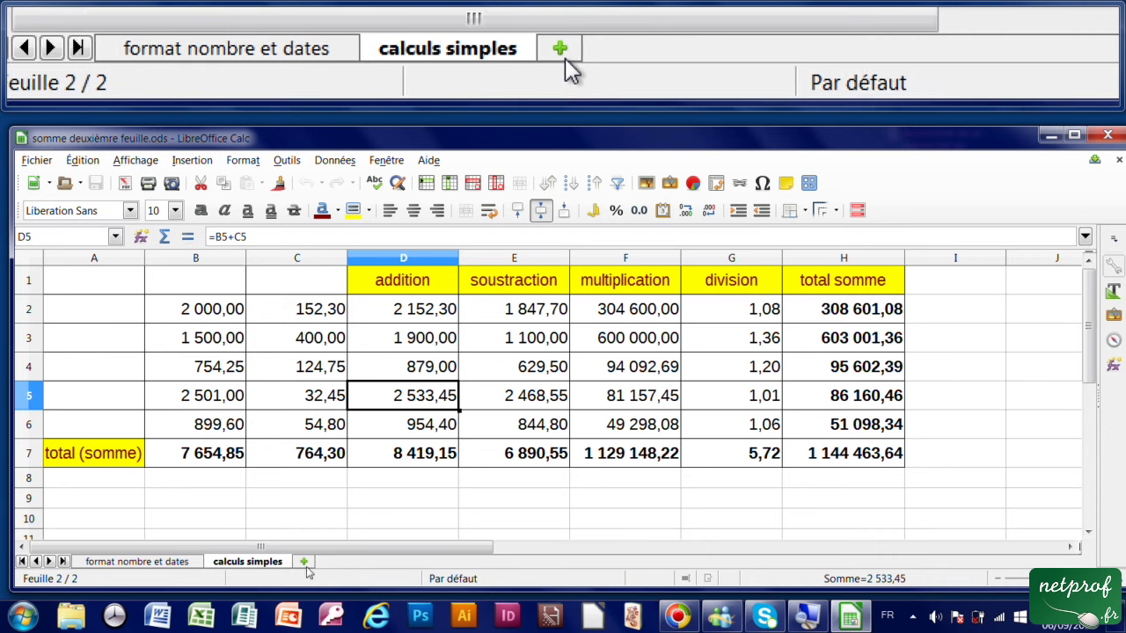
click(272, 505)
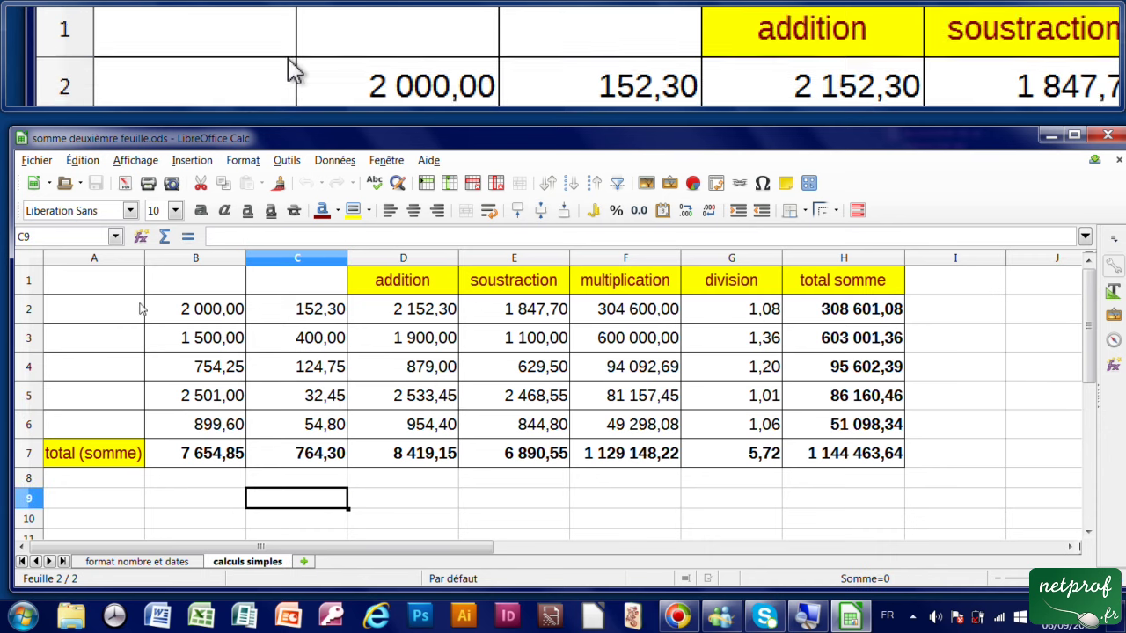
- Select the calculs simples table A1:H7 and copy it, checking the Édition and context menus
click(88, 285)
mouse_move(88, 285)
mouse_down()
mouse_move(797, 411)
mouse_move(827, 456)
mouse_up()
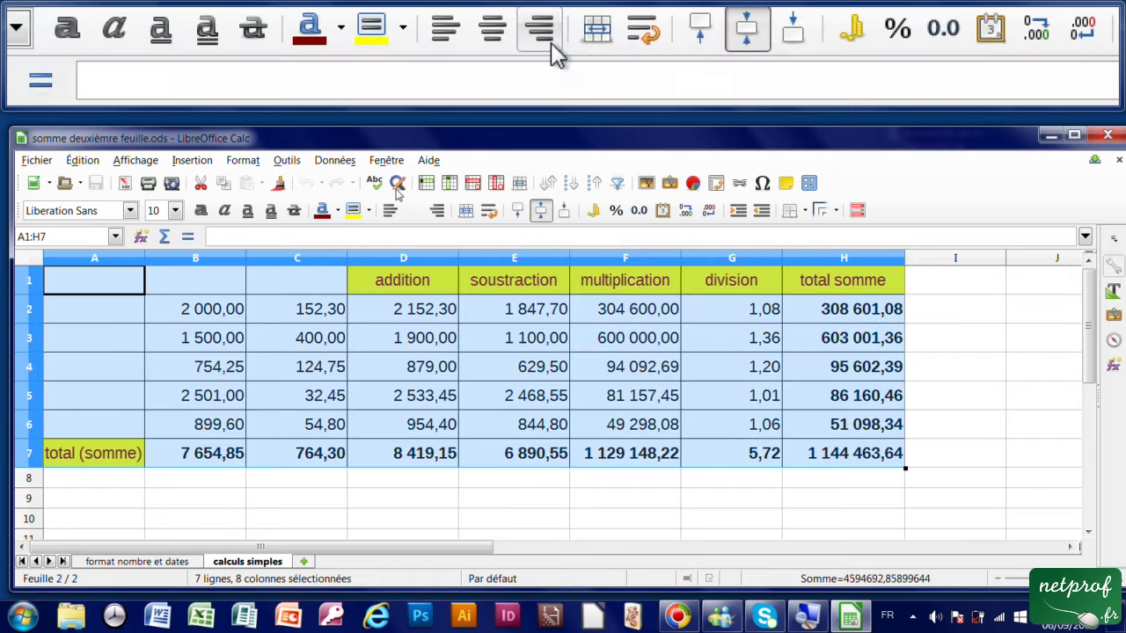
click(225, 186)
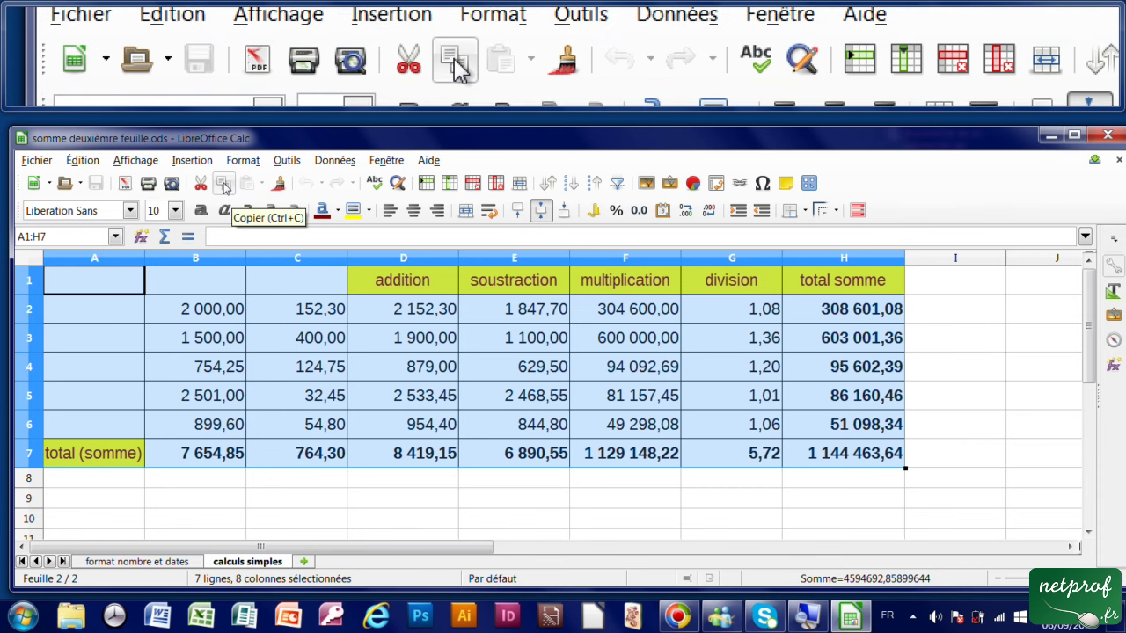
click(84, 161)
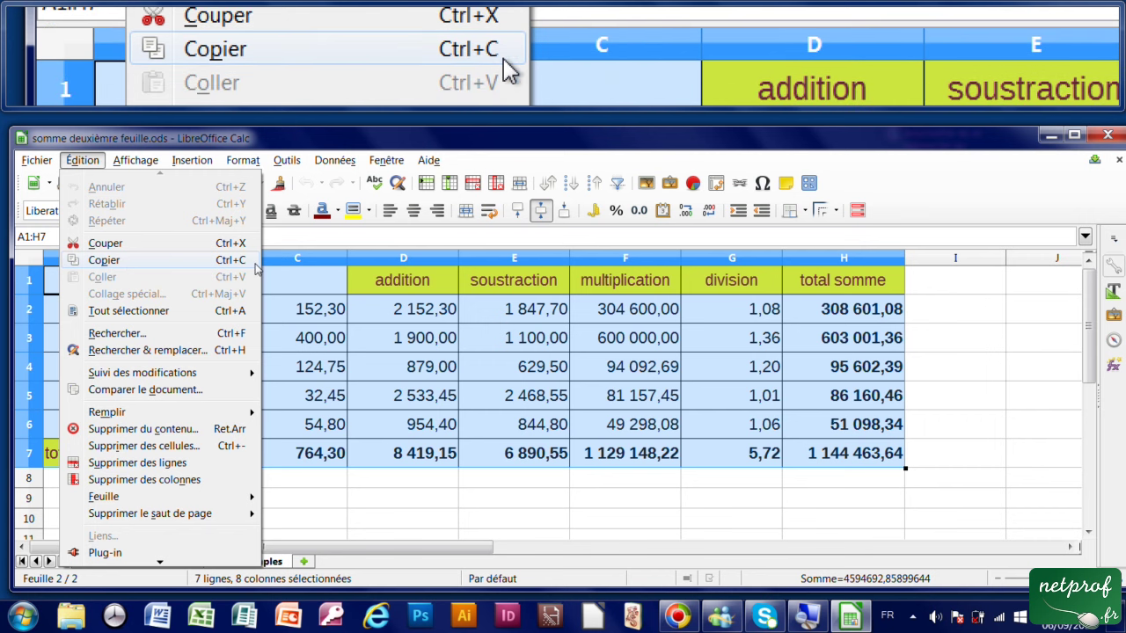
click(346, 322)
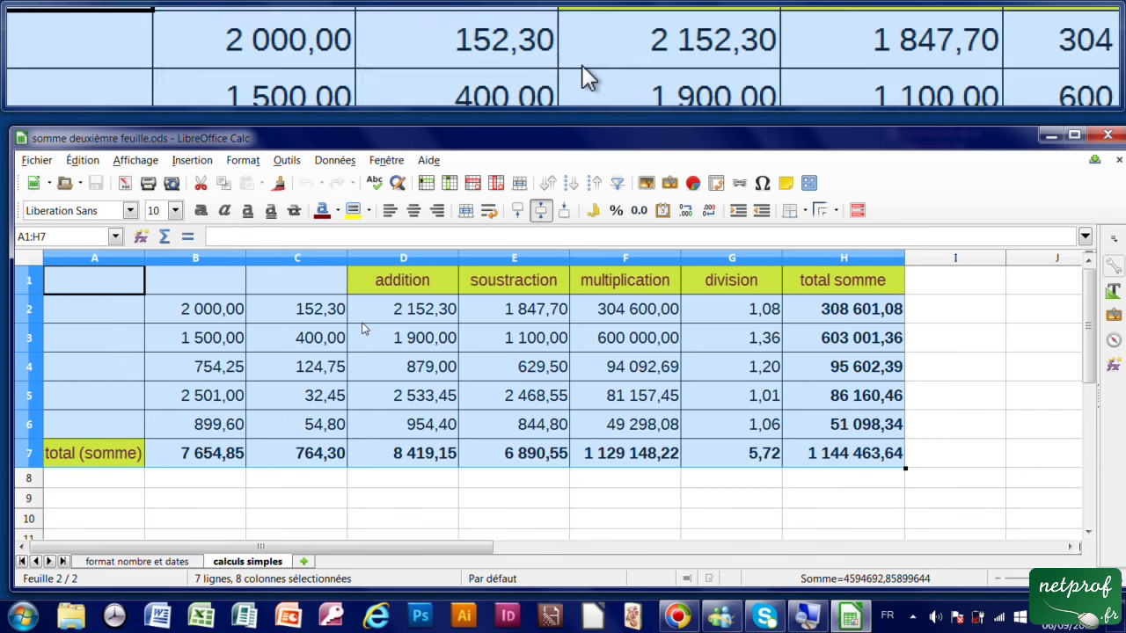
right_click(361, 323)
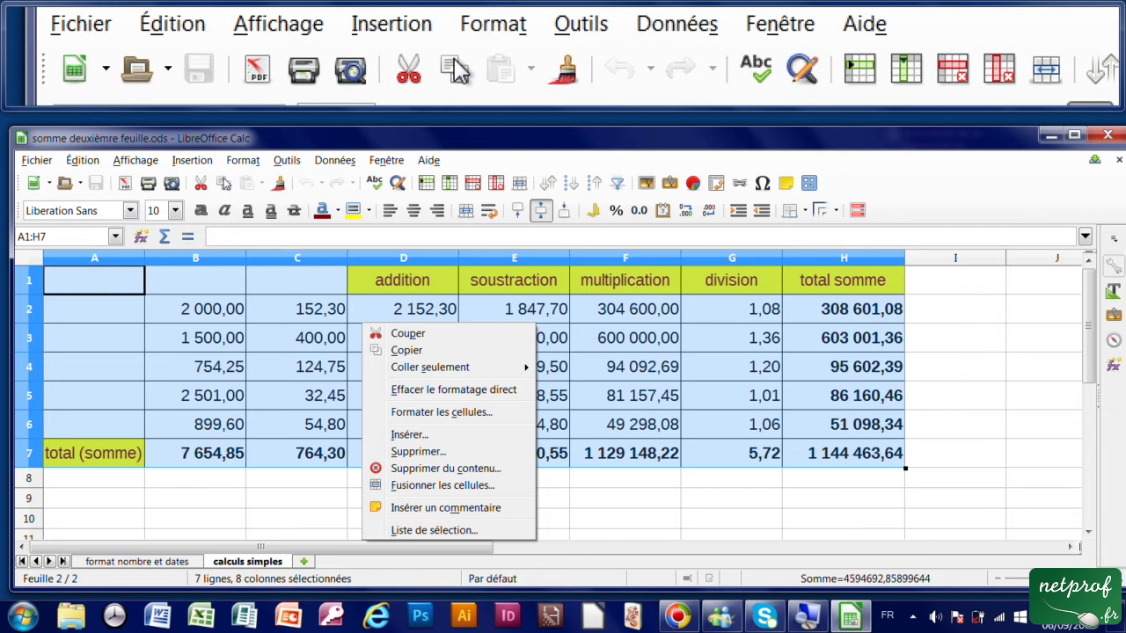
click(86, 161)
click(86, 162)
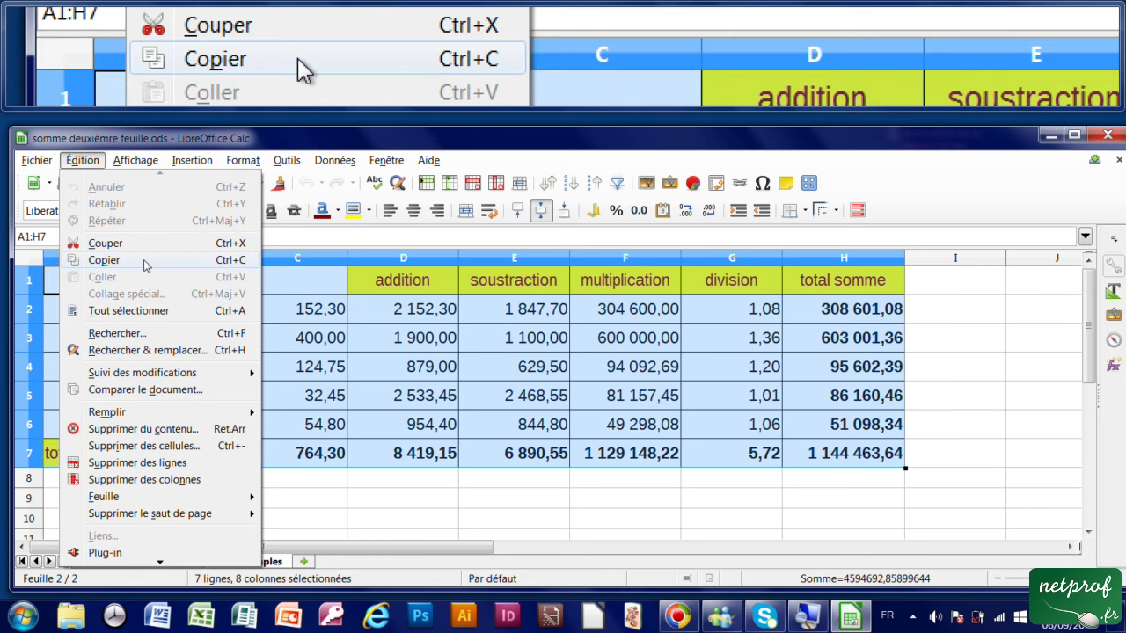
click(322, 290)
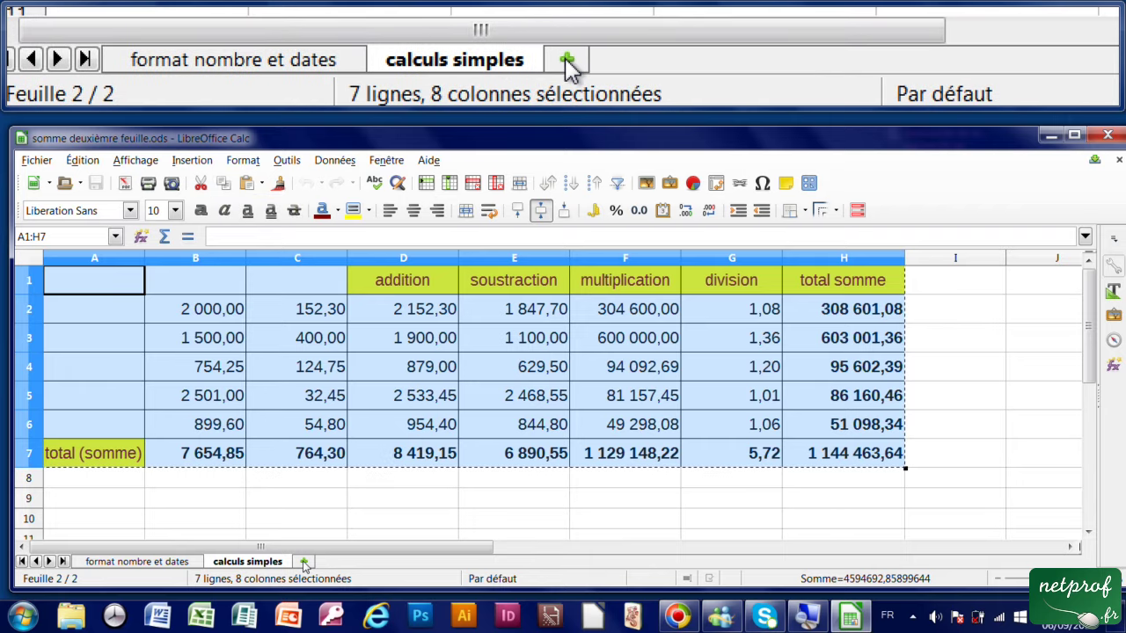
- Add sheet Feuille3 and paste the copied table at its cell A1
click(304, 562)
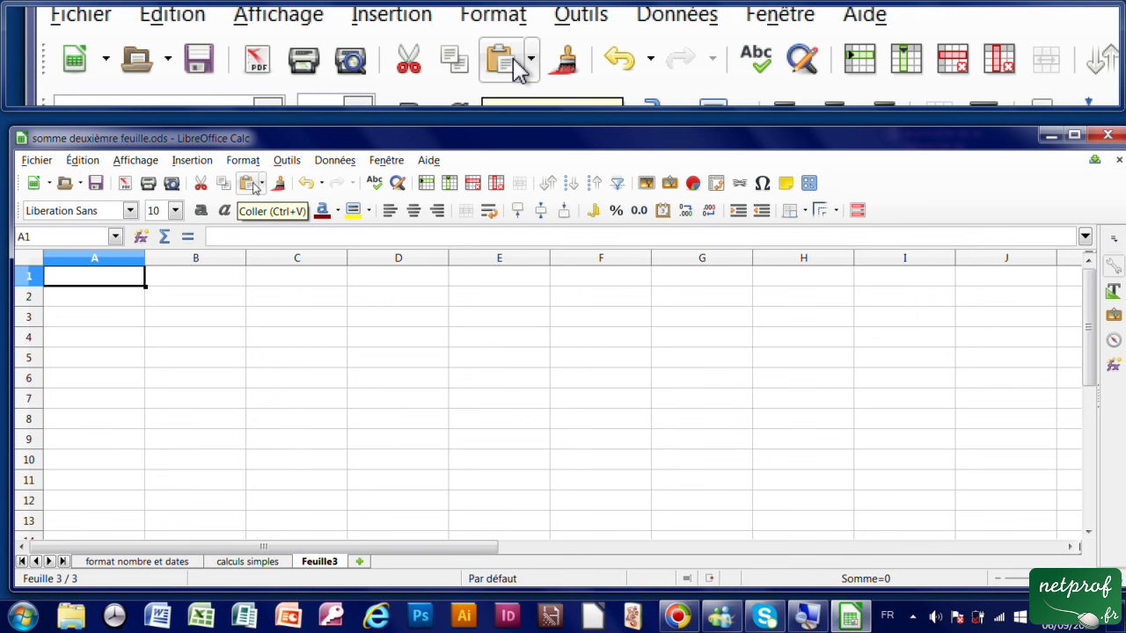
click(77, 161)
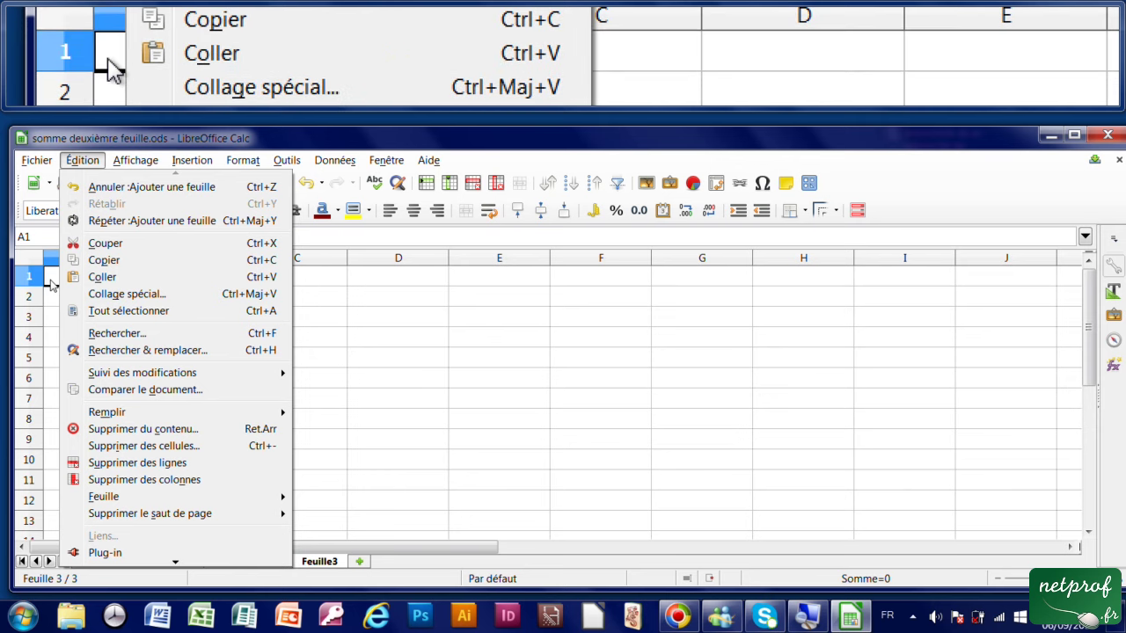
click(50, 280)
right_click(71, 279)
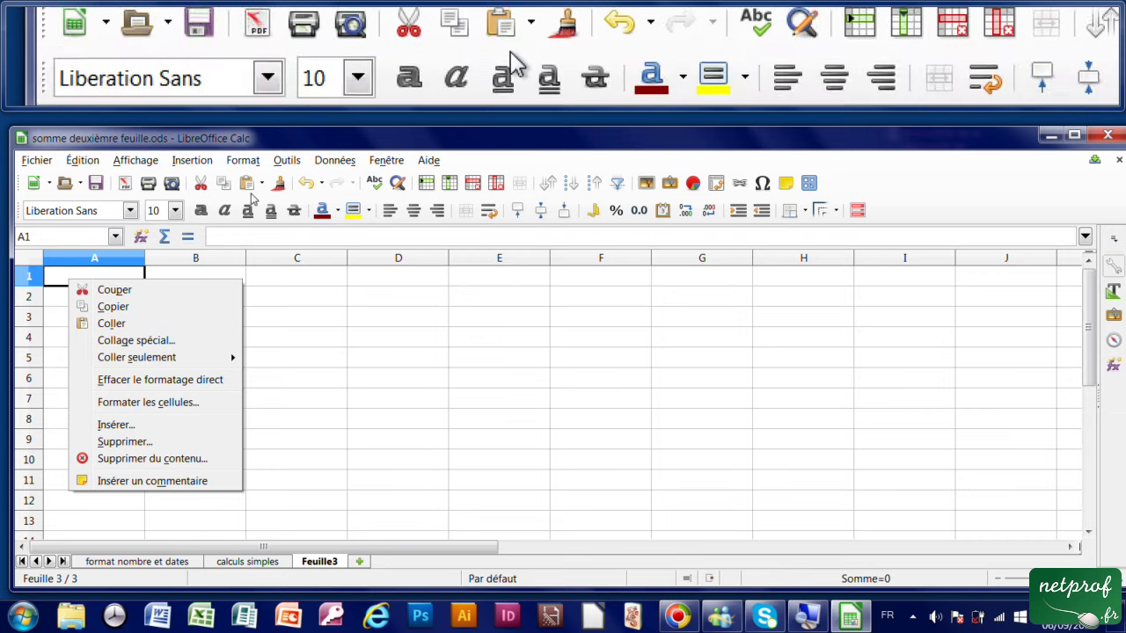
click(115, 324)
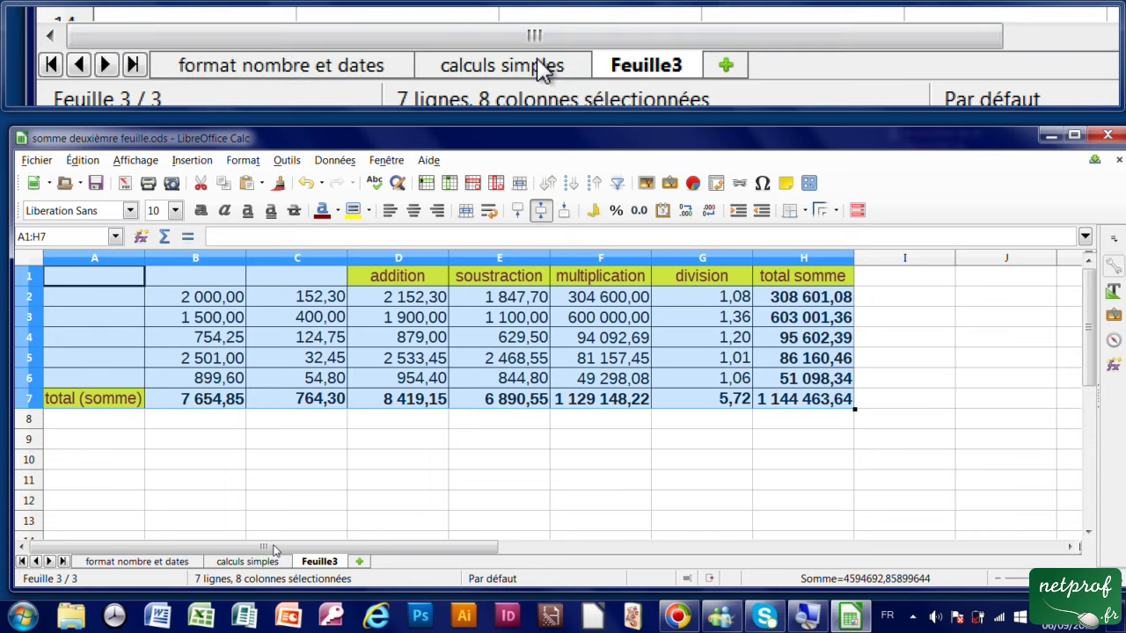
- Delete the Feuille3 sheet, confirming with Oui
click(246, 562)
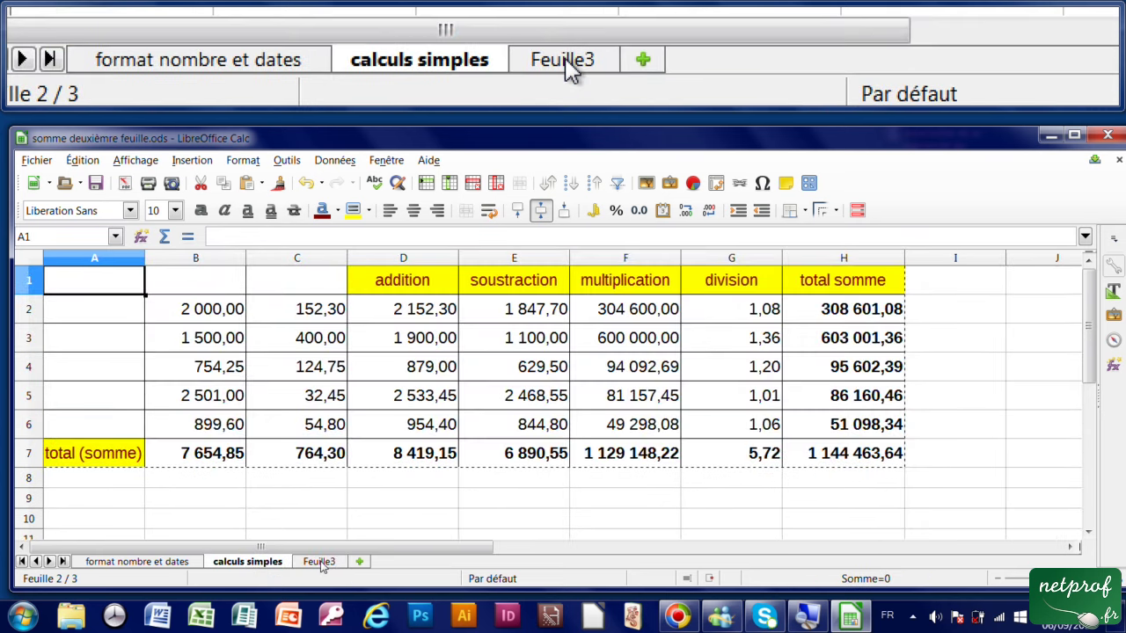
click(320, 561)
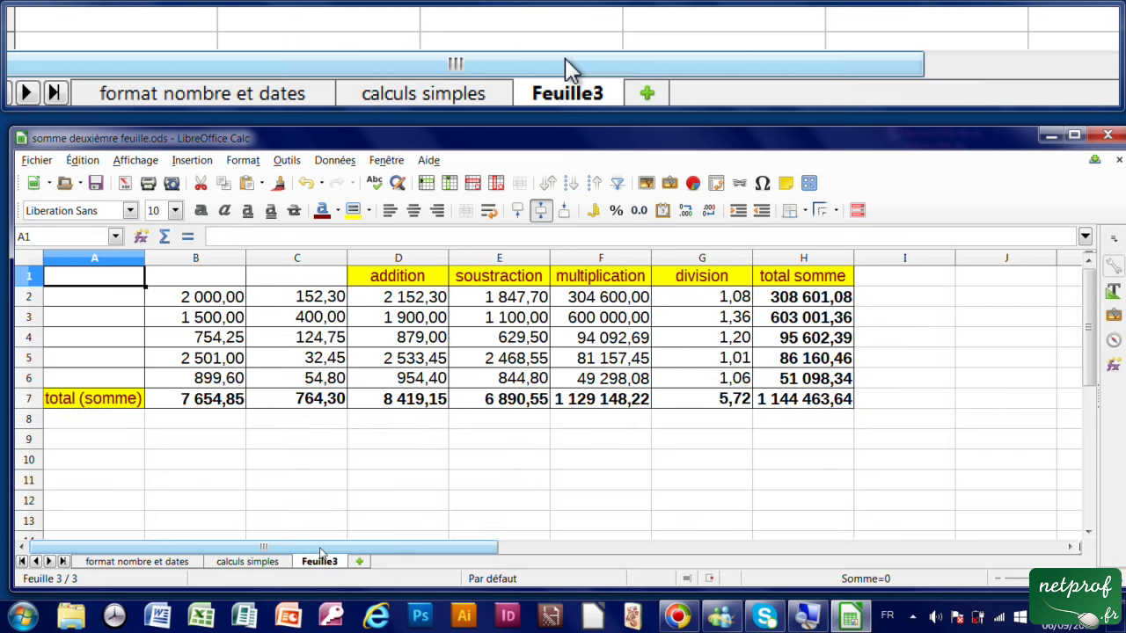
right_click(319, 563)
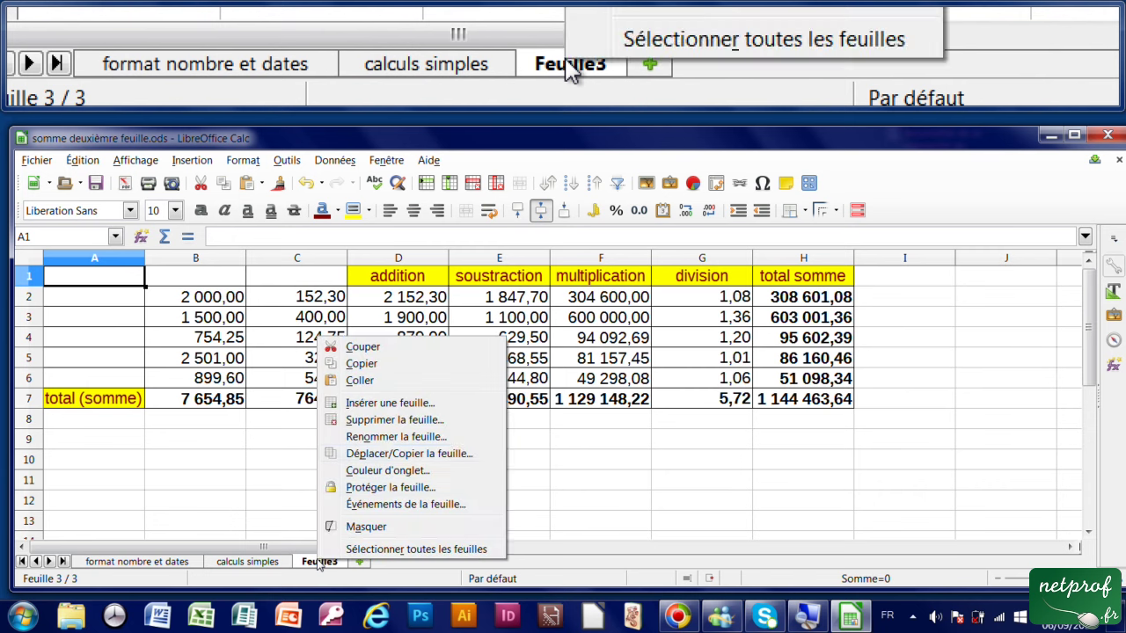
click(390, 420)
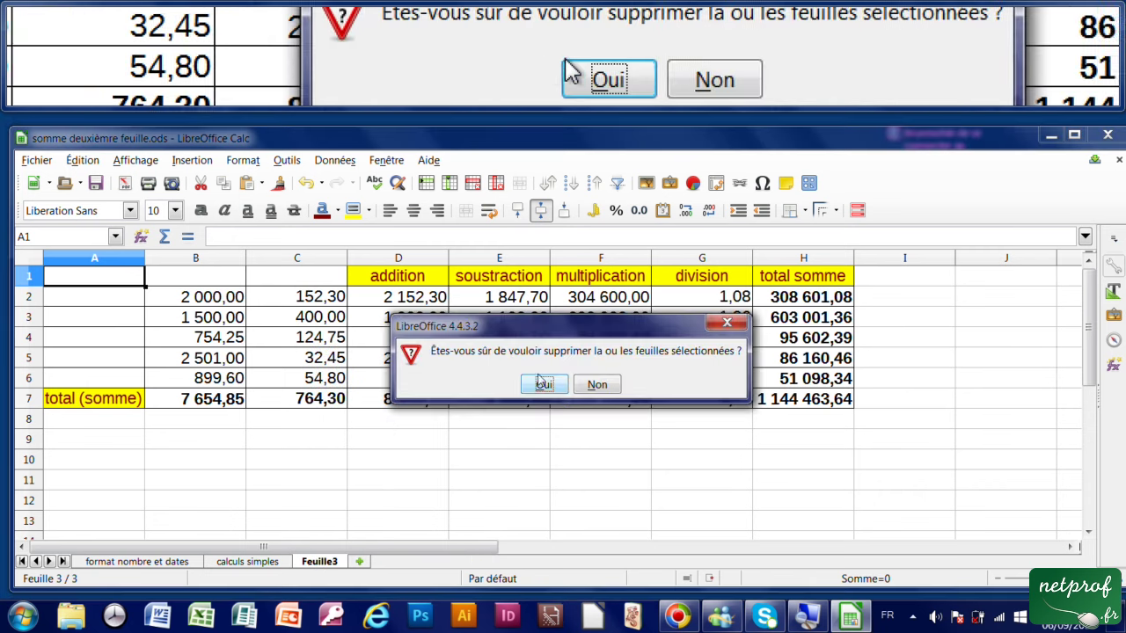
click(543, 385)
click(295, 499)
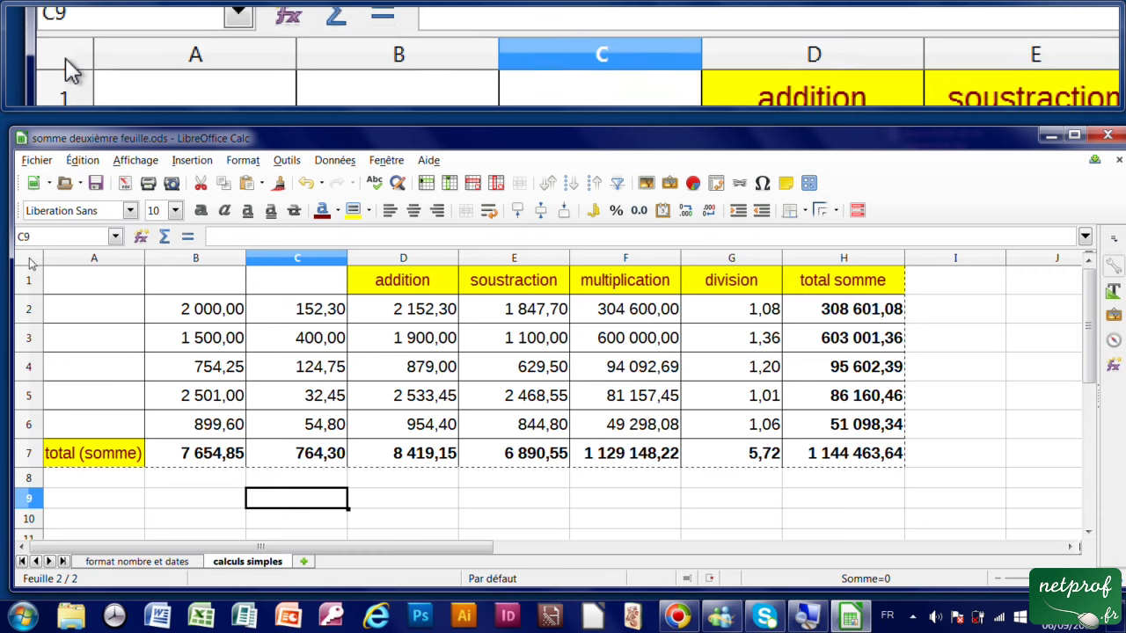
- Add a new Feuille3, paste the table into it and compare with calculs simples
click(33, 261)
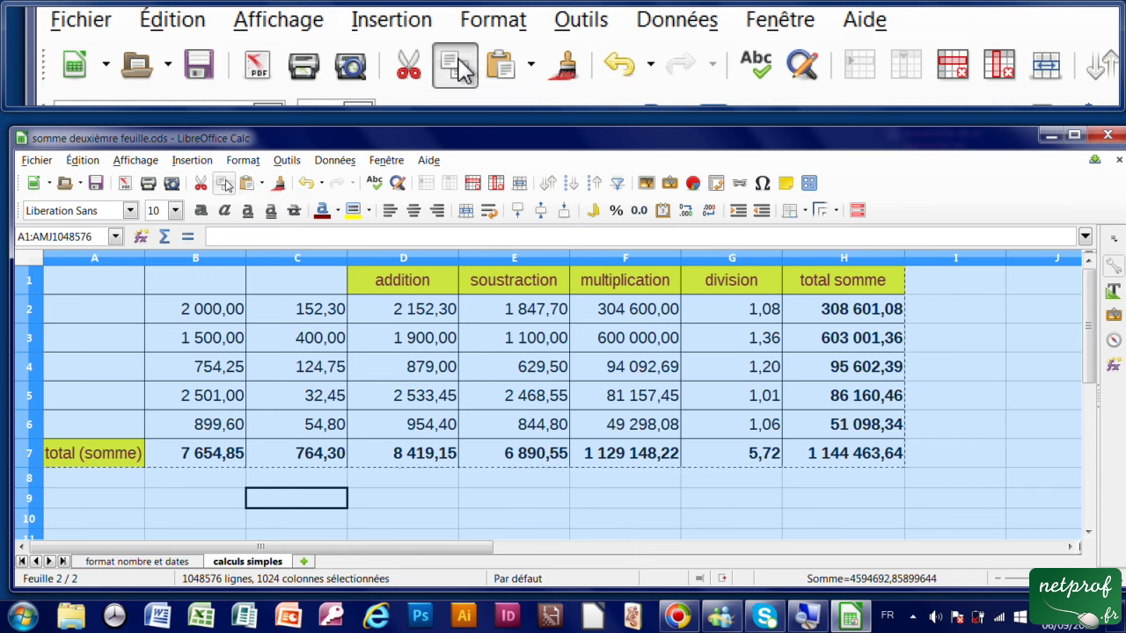
click(304, 561)
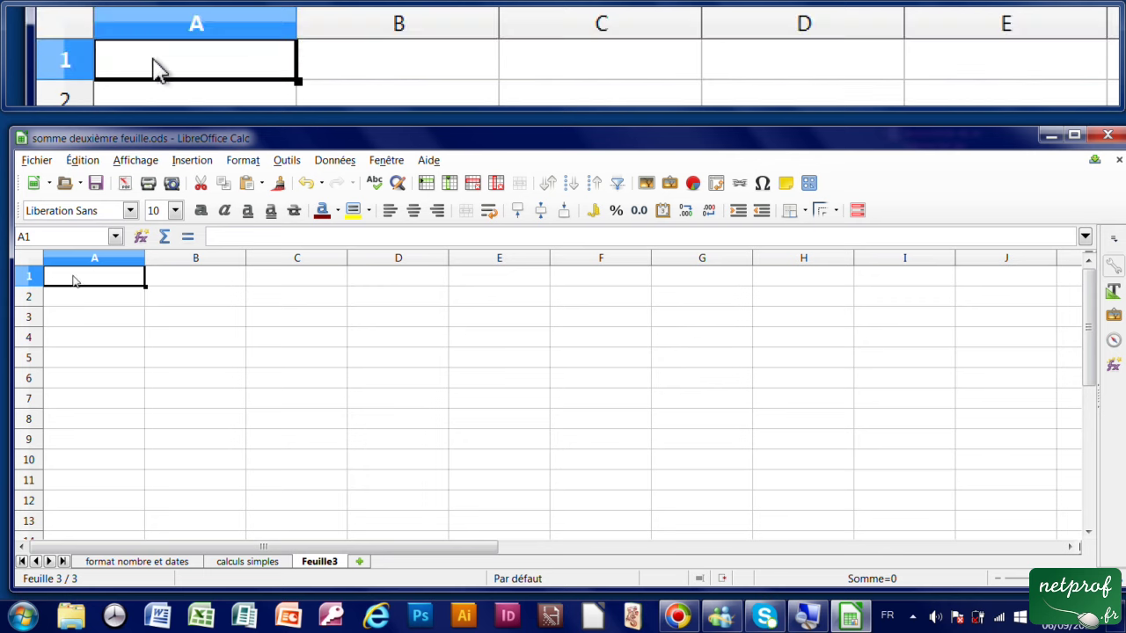
click(248, 184)
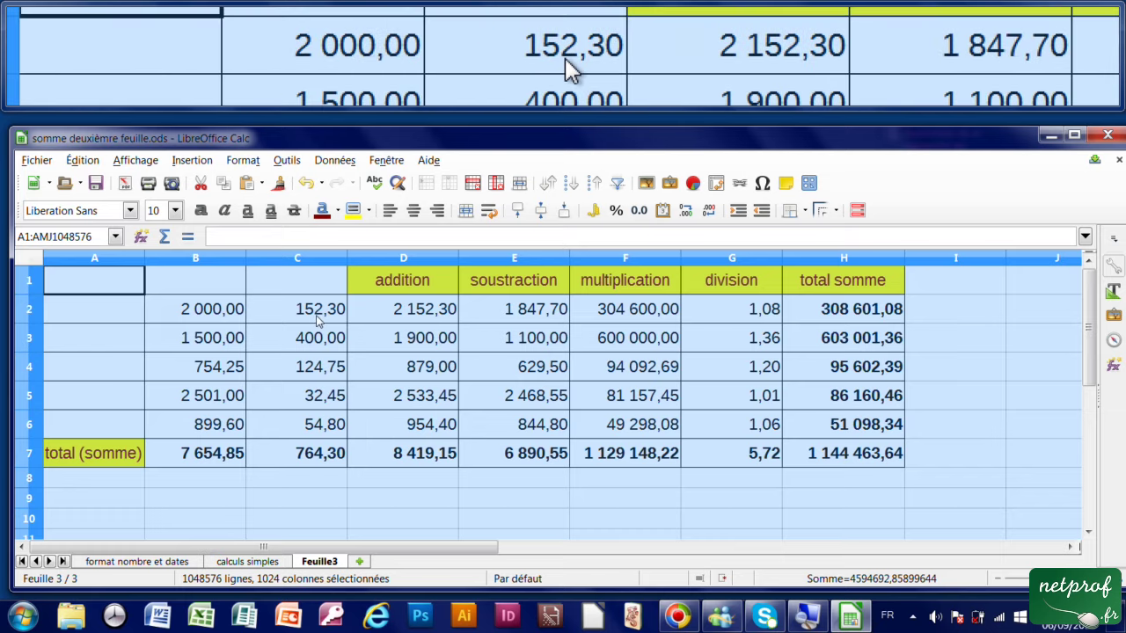
click(258, 563)
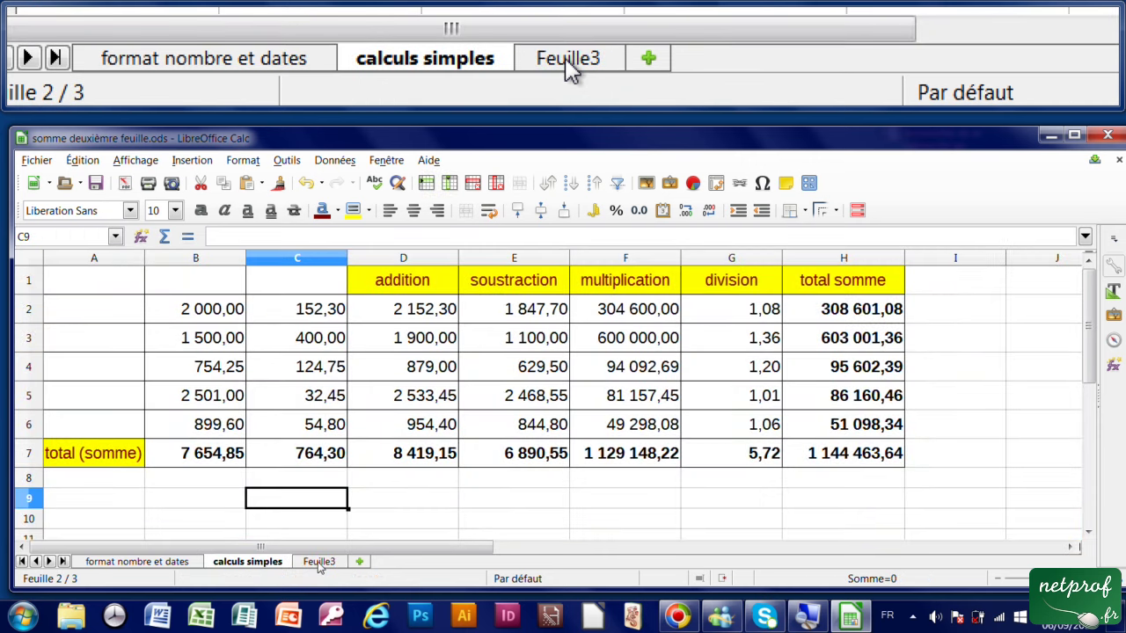
click(320, 563)
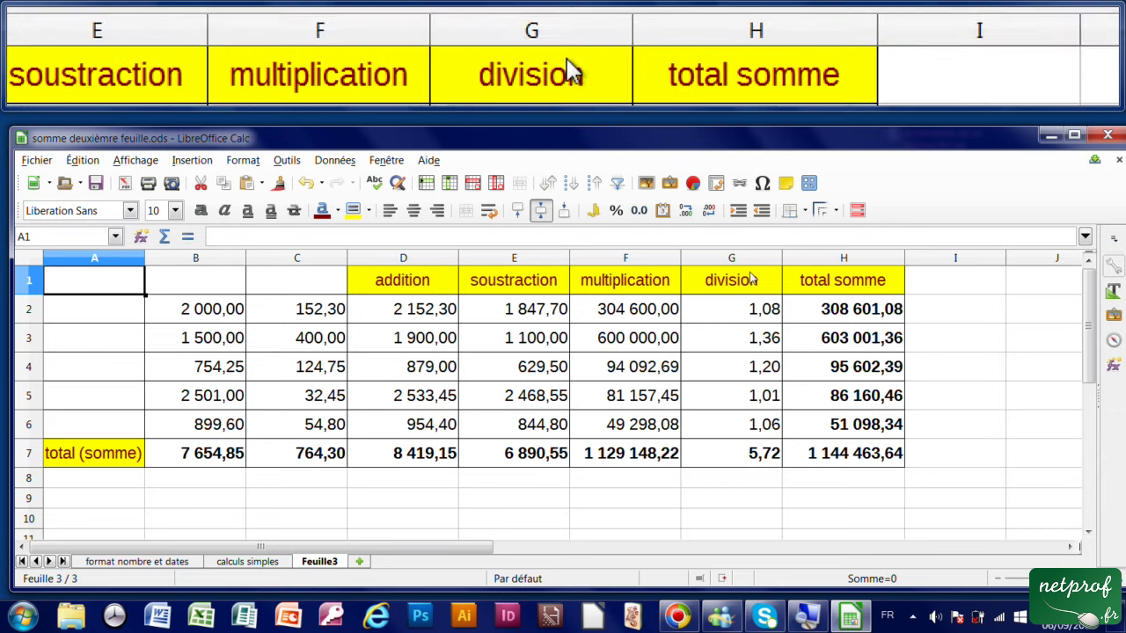
- Select all of calculs simples, add Feuille4 and paste the table into it
click(263, 564)
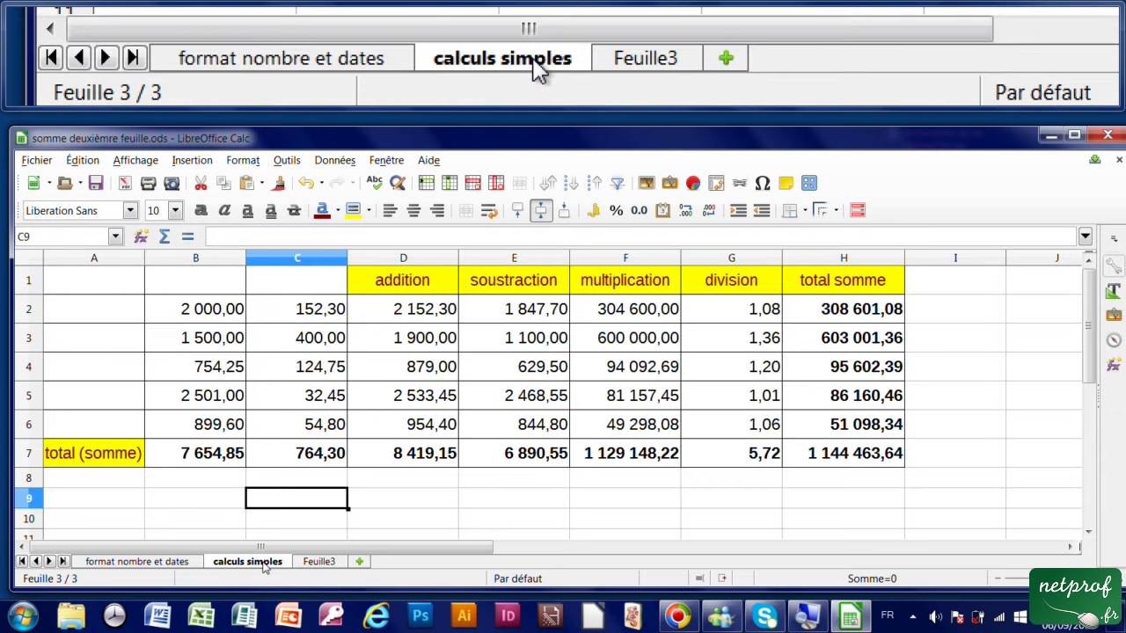
click(29, 257)
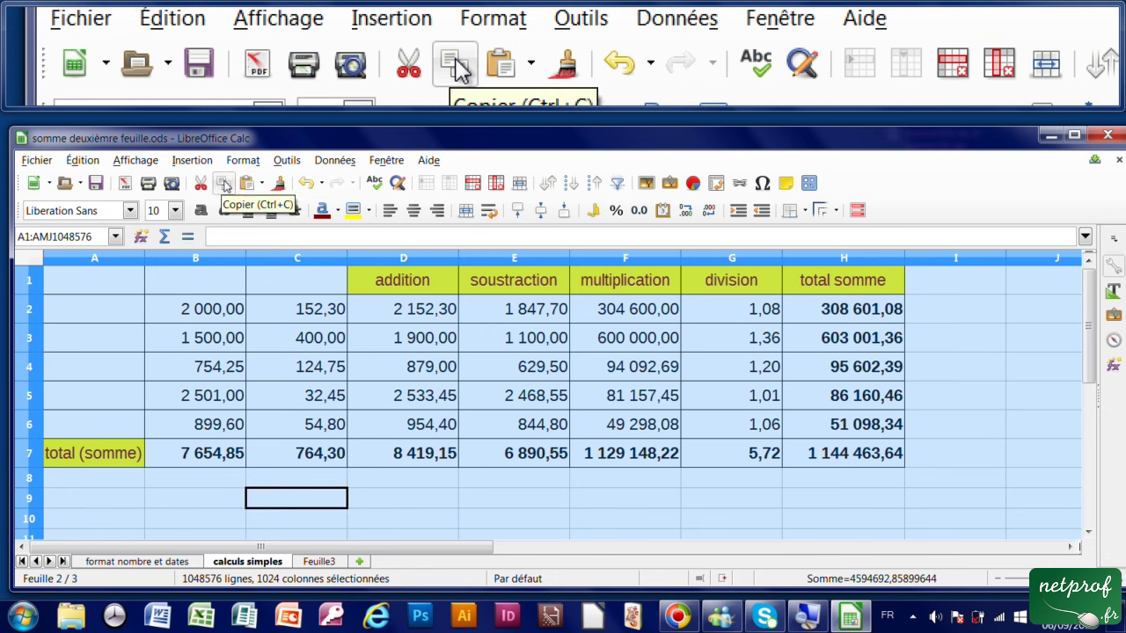
click(359, 562)
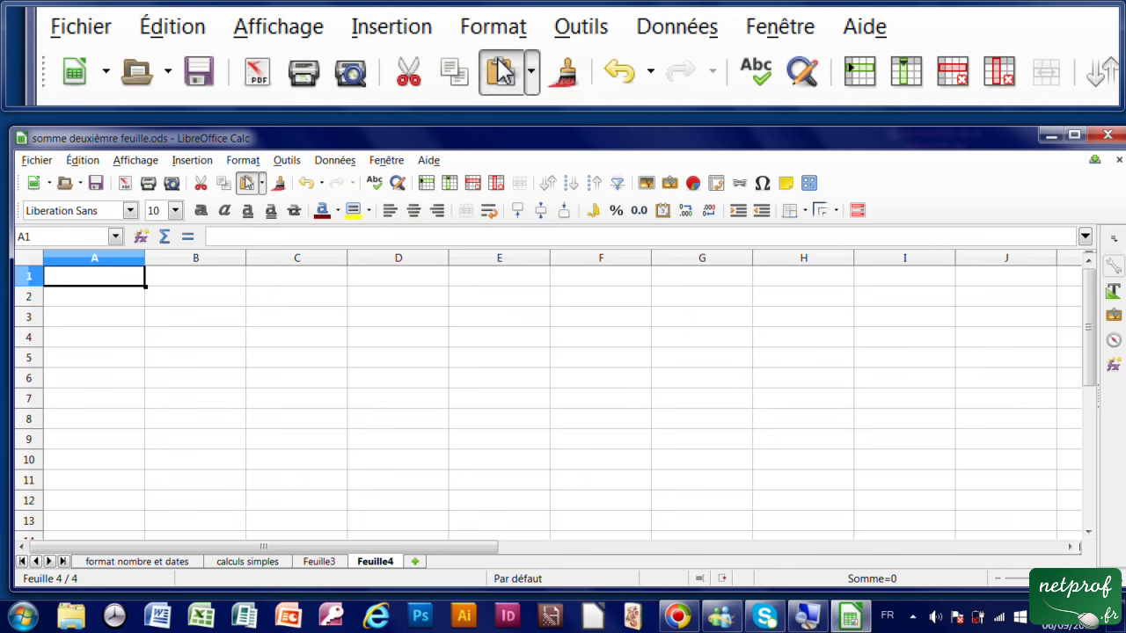
click(247, 182)
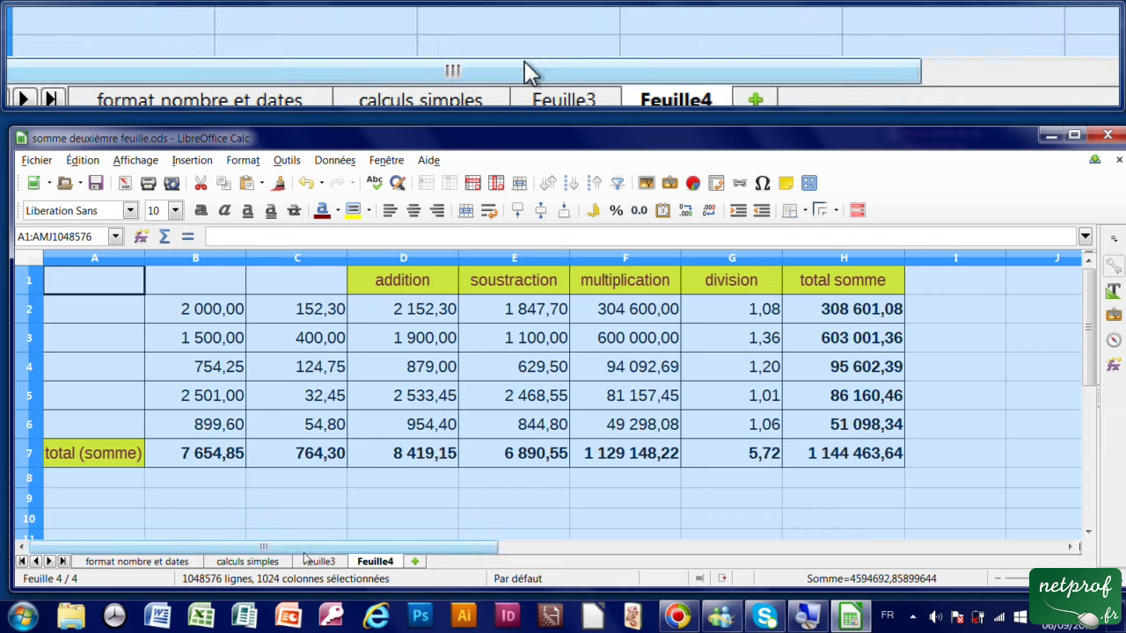
click(323, 565)
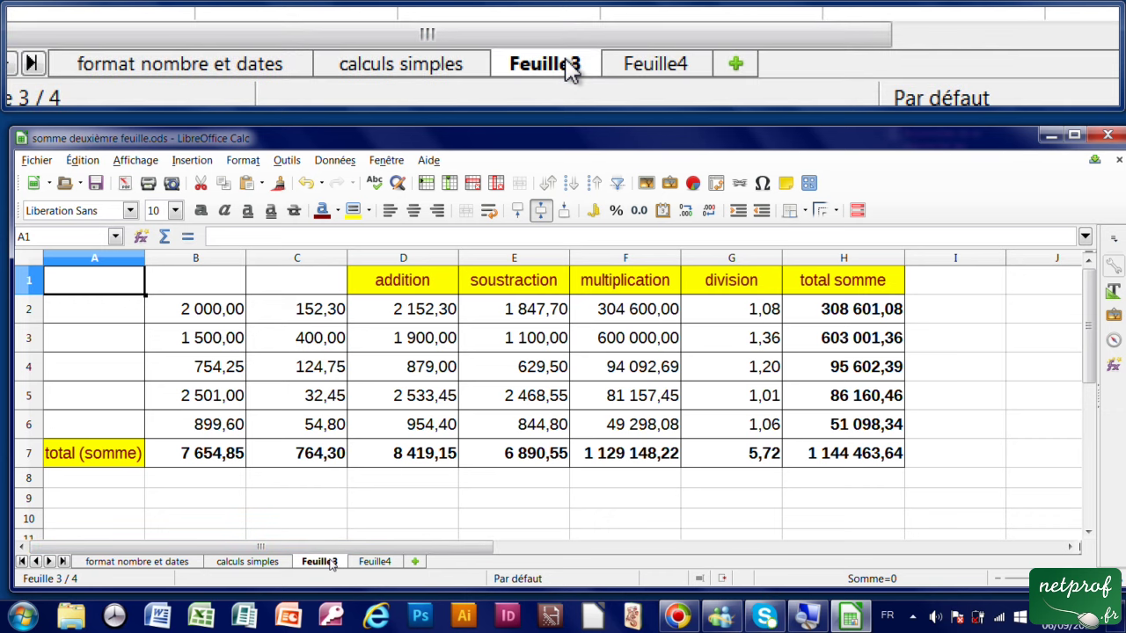
- Rename Feuille3 to calculs2 and Feuille4 to calculs3
double_click(331, 563)
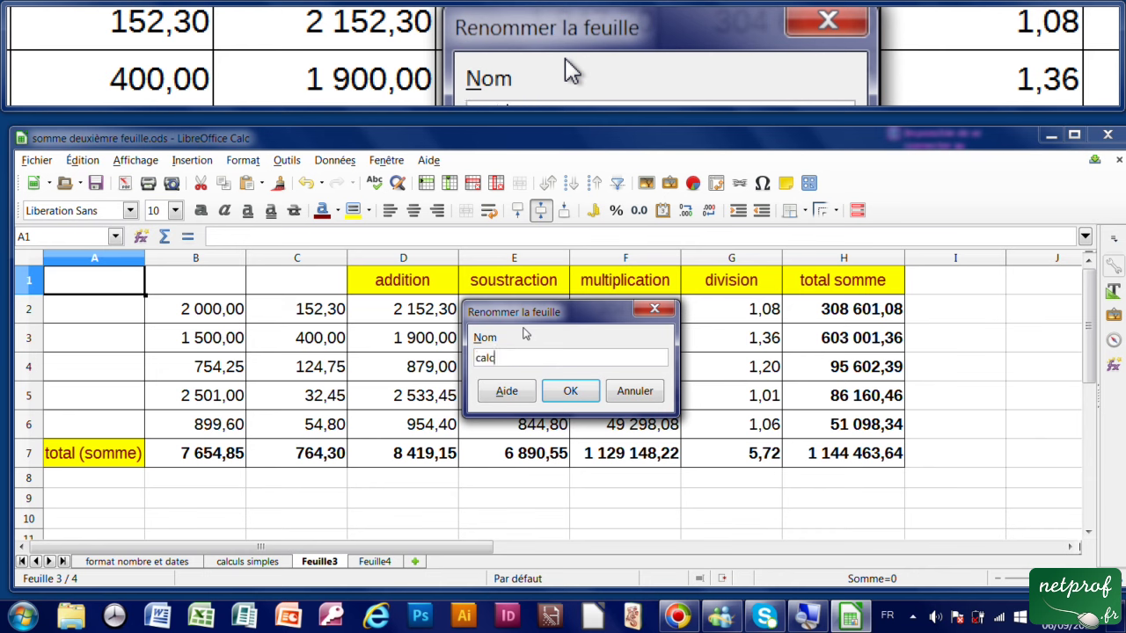
text(calculs2)
click(570, 390)
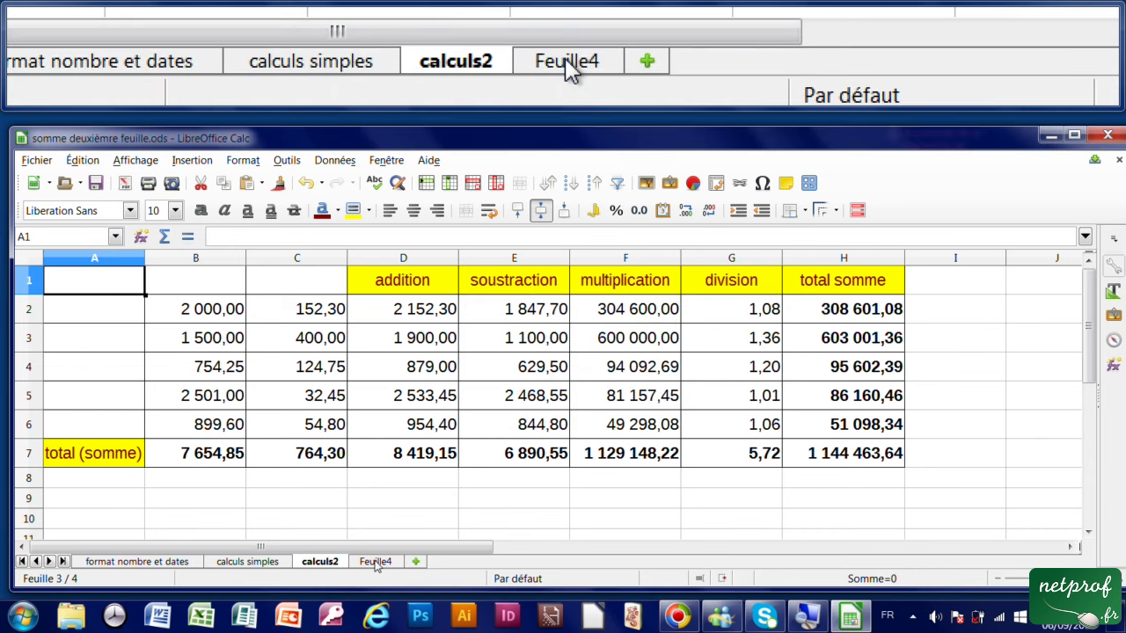
click(376, 562)
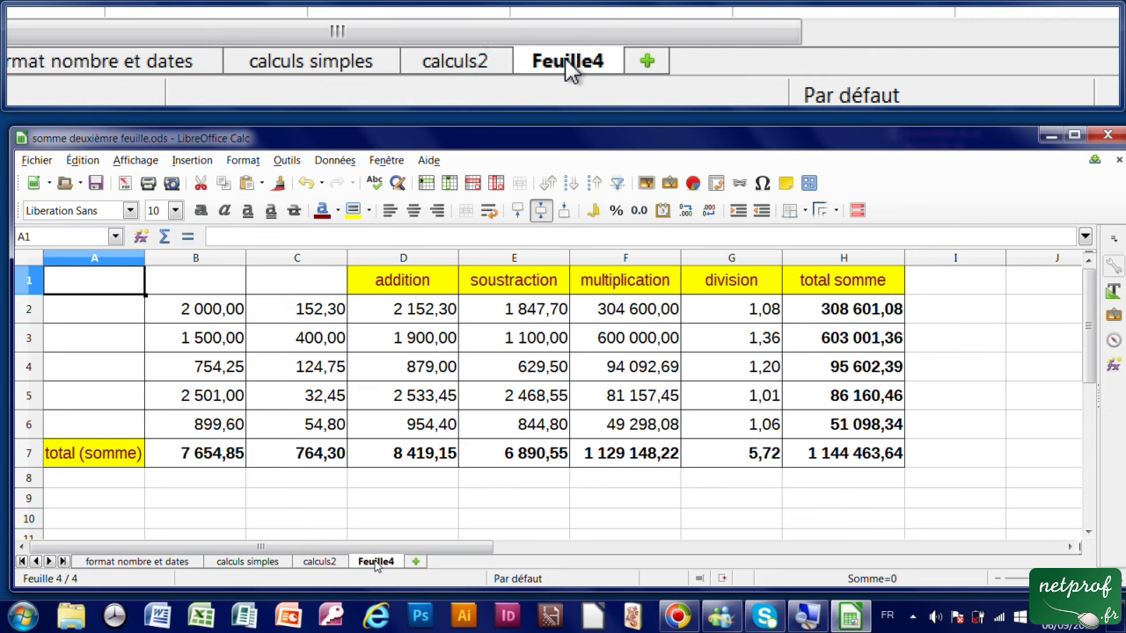
double_click(376, 562)
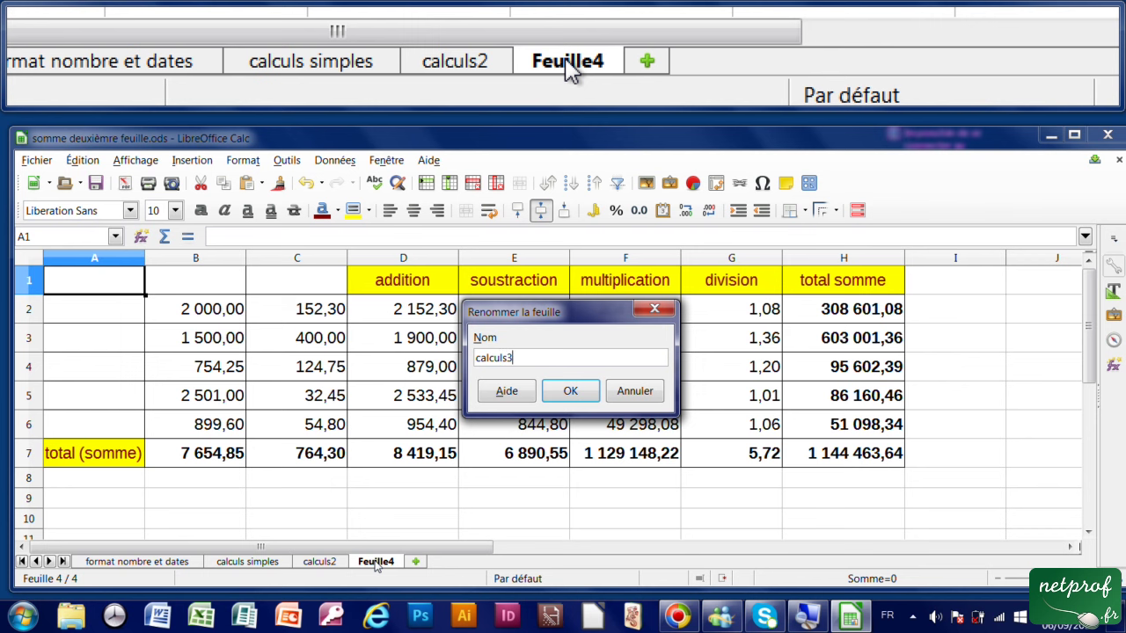
click(584, 398)
click(373, 502)
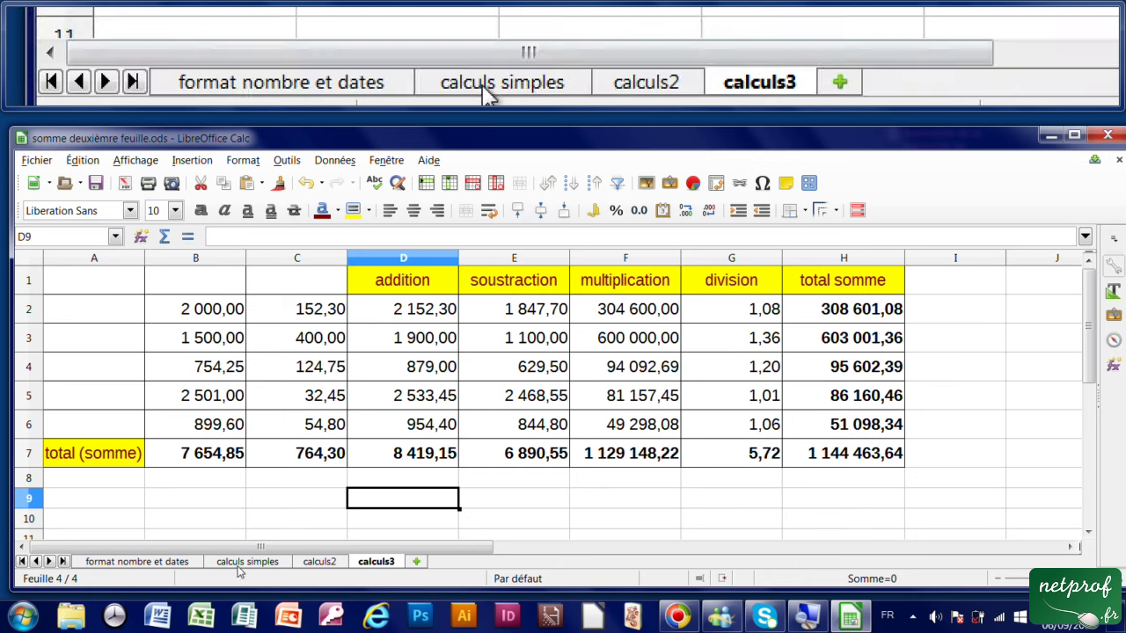
- Return to calculs simples and check the values in B2 and C2
click(242, 561)
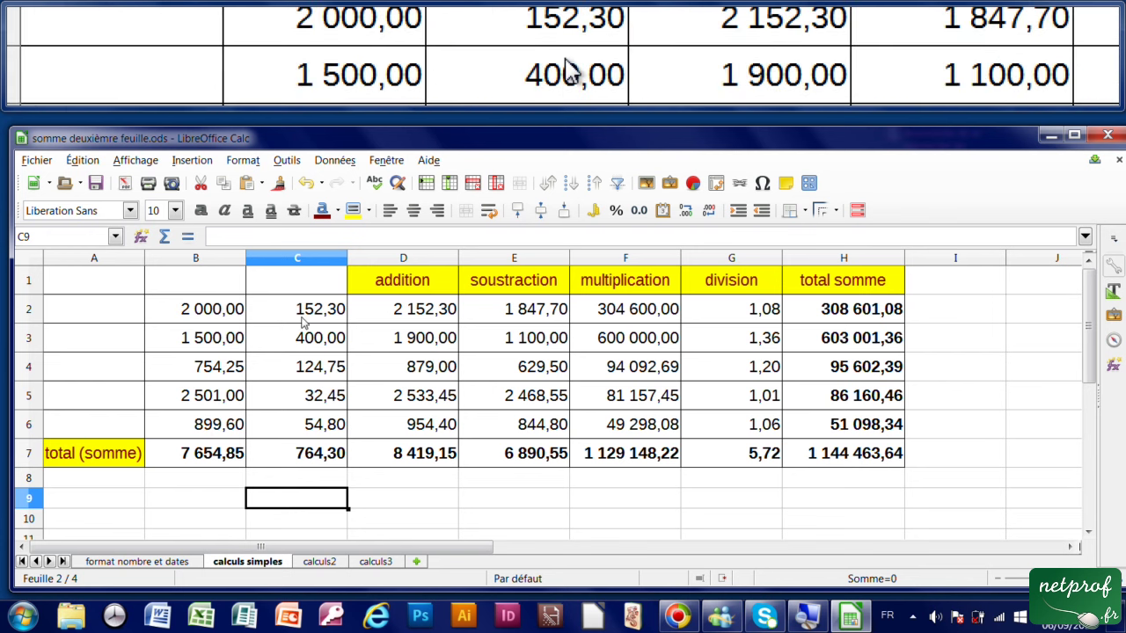
click(220, 339)
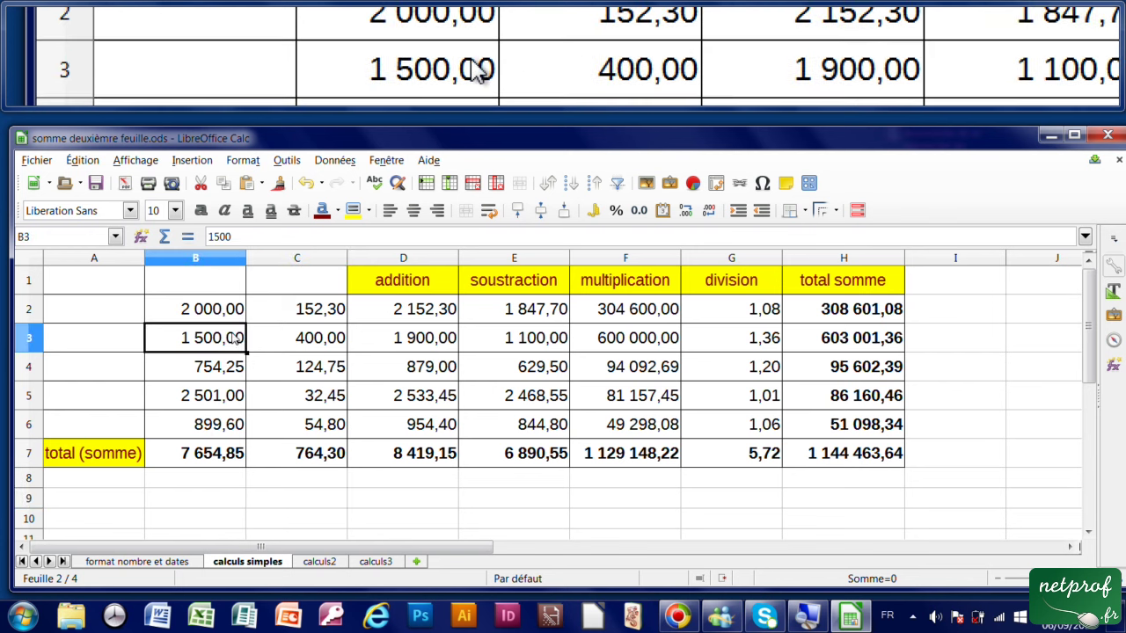
click(292, 309)
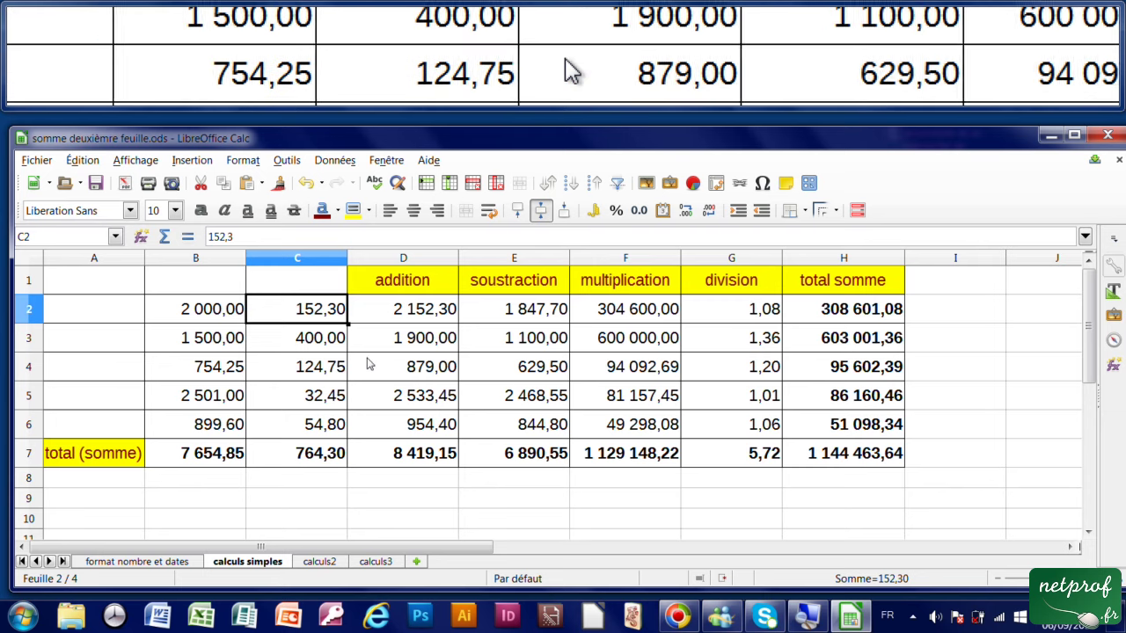
- On calculs2, enter 5000 in B2, 1800 in B3, 300,25 in C2 and 400,40 in C5
click(320, 561)
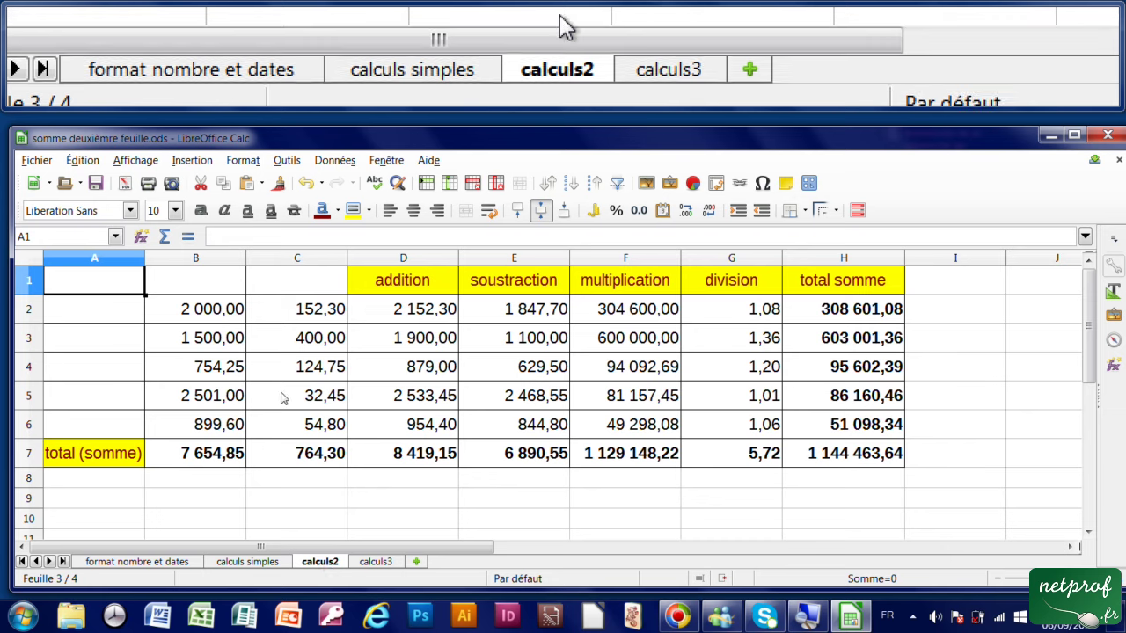
click(224, 309)
text(1800)
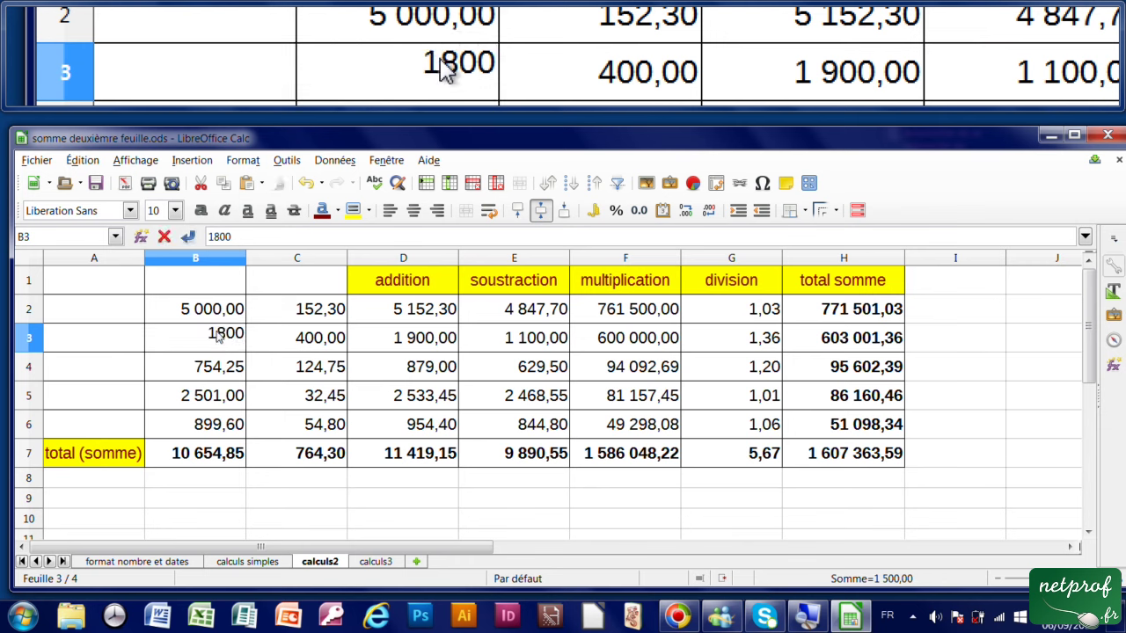
key(Return)
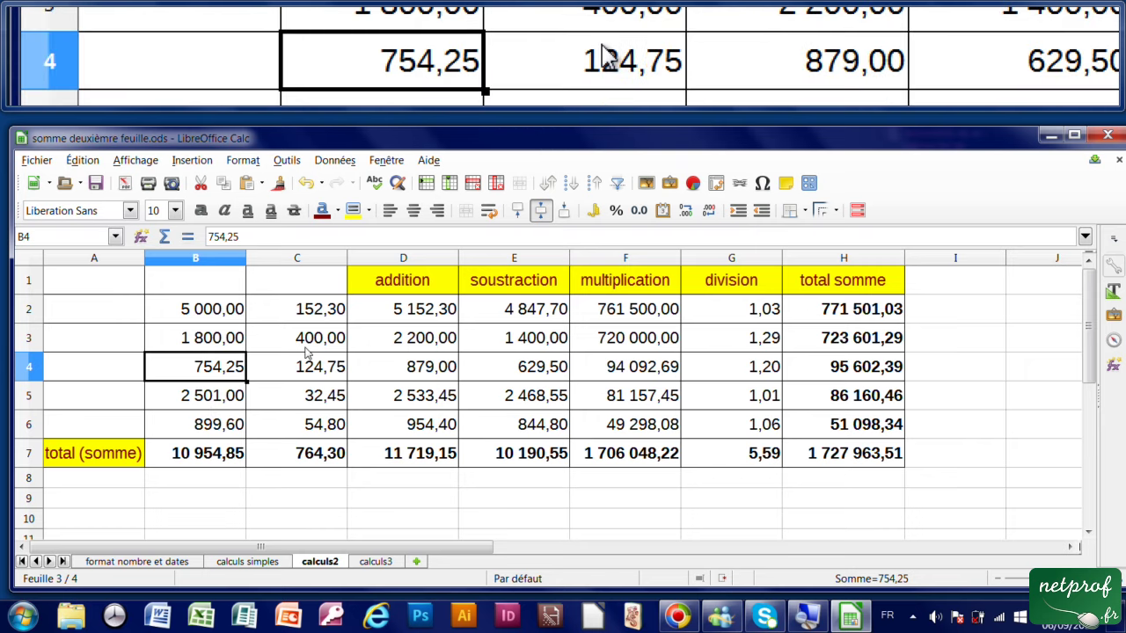
click(332, 309)
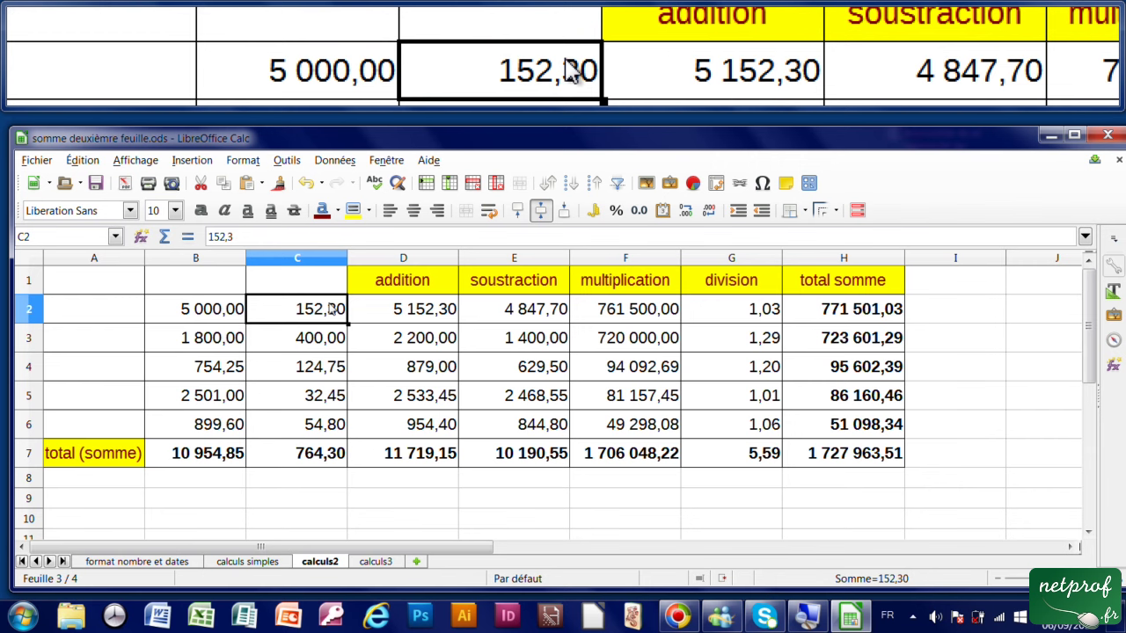
text(300,25)
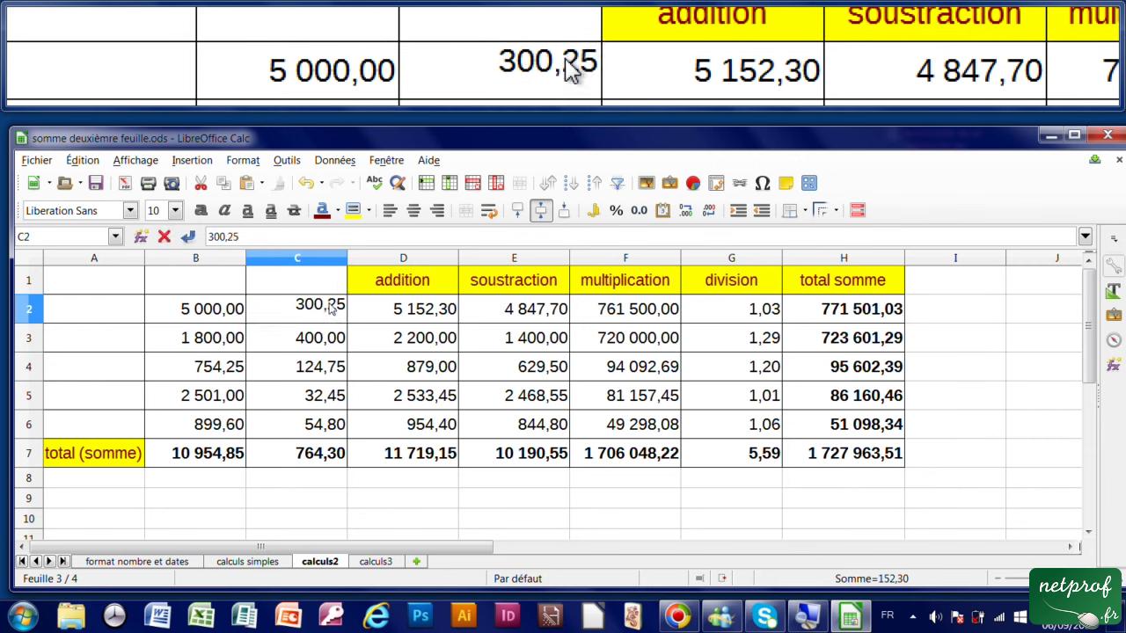
key(Return)
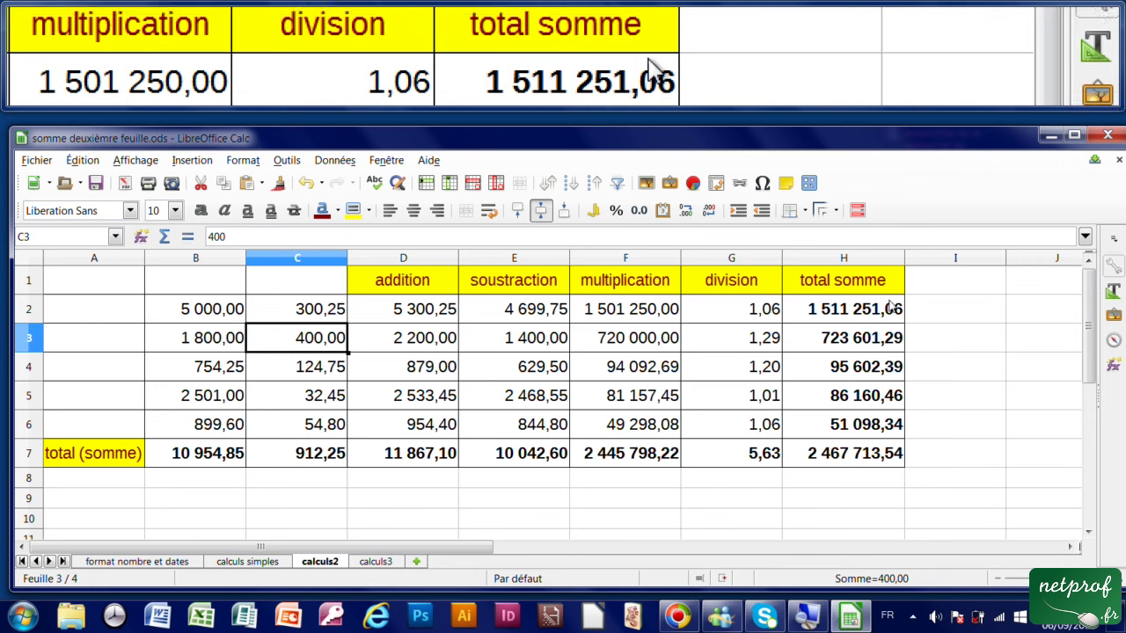
click(307, 396)
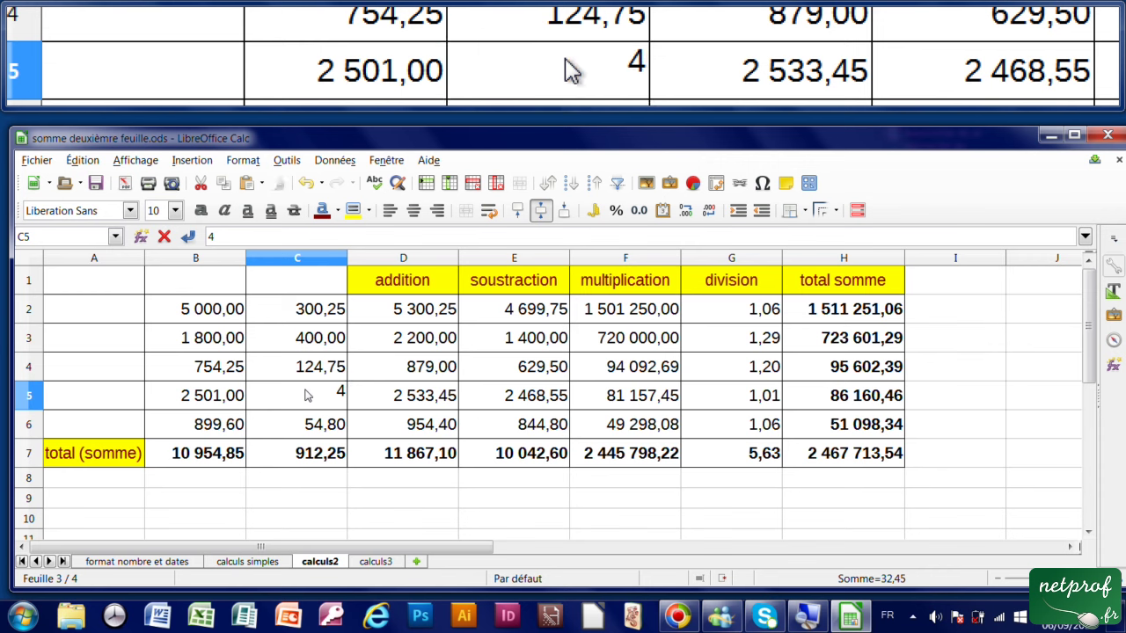
text(400,4)
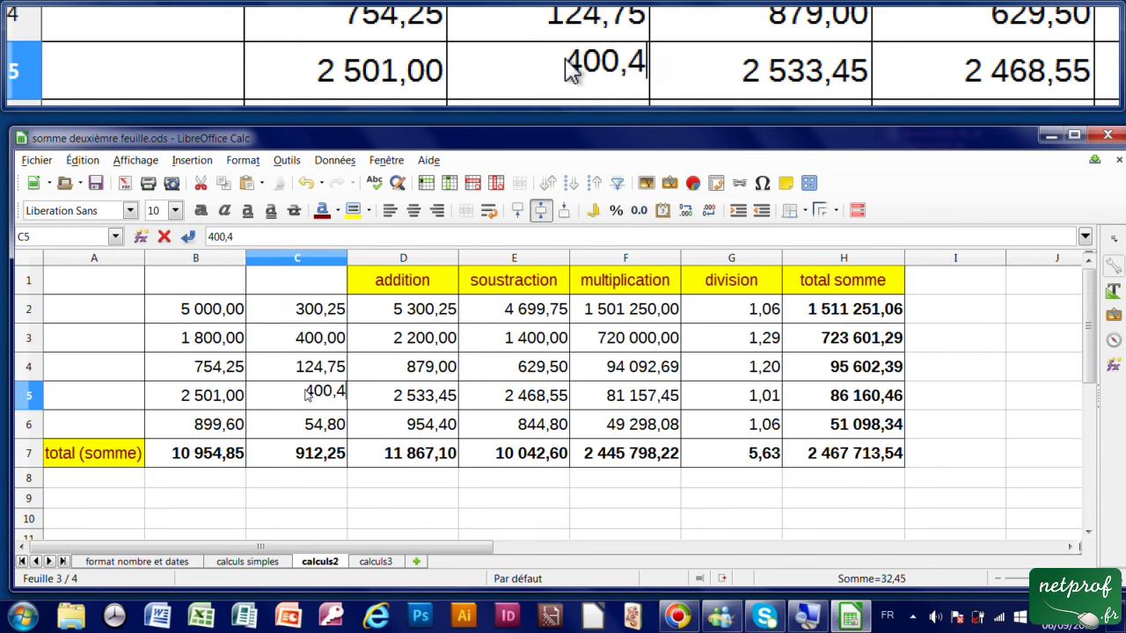
key(Return)
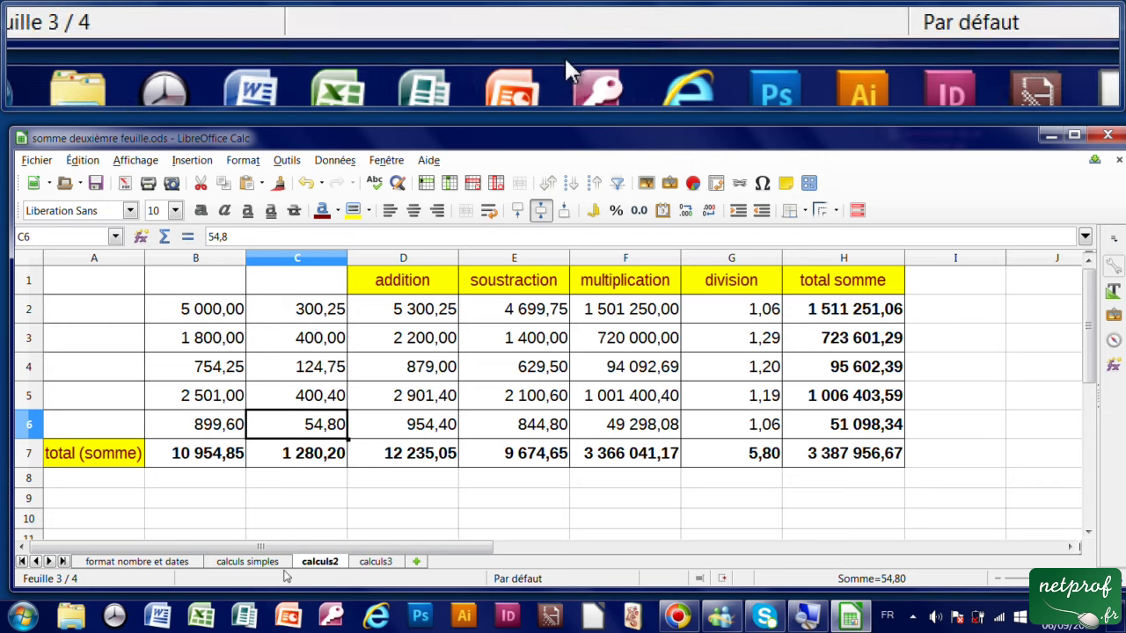
click(264, 564)
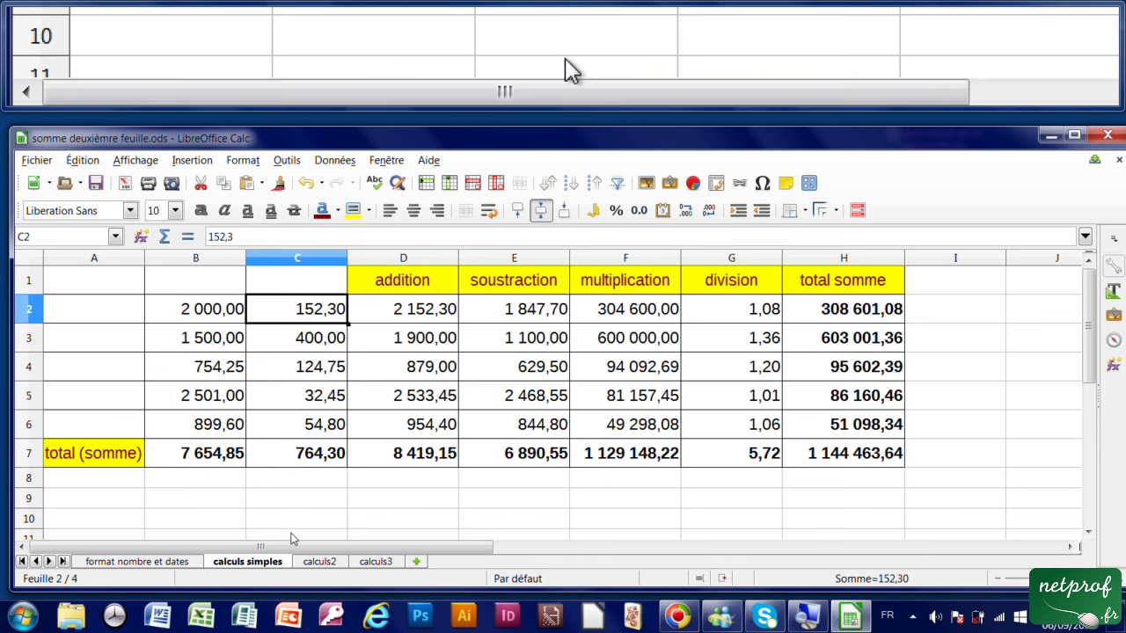
- Compare calculs2's new totals, 3 387 956,67 in H7, against the original calculs simples values
click(319, 561)
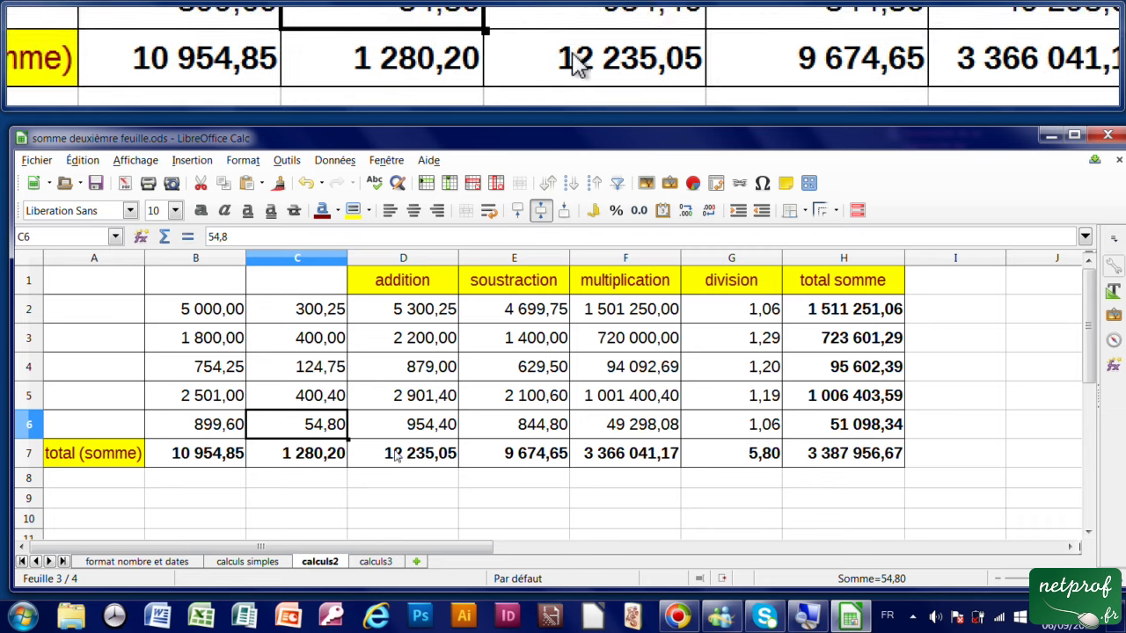
click(248, 562)
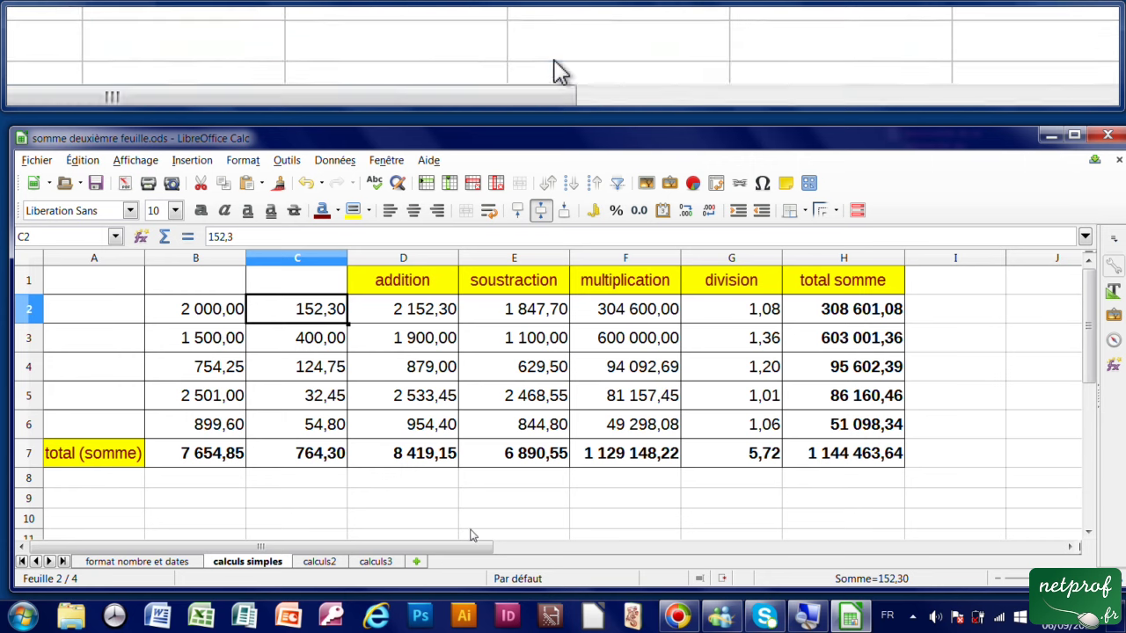
click(319, 562)
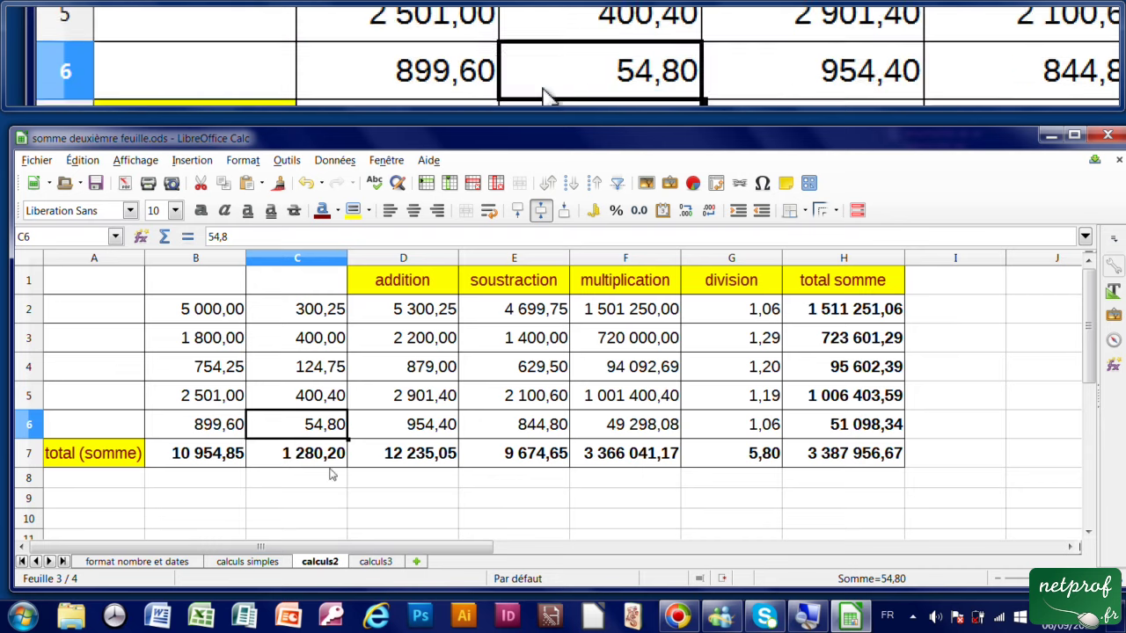
- On calculs3, enter 700 in B2 and 450 in B3
click(379, 562)
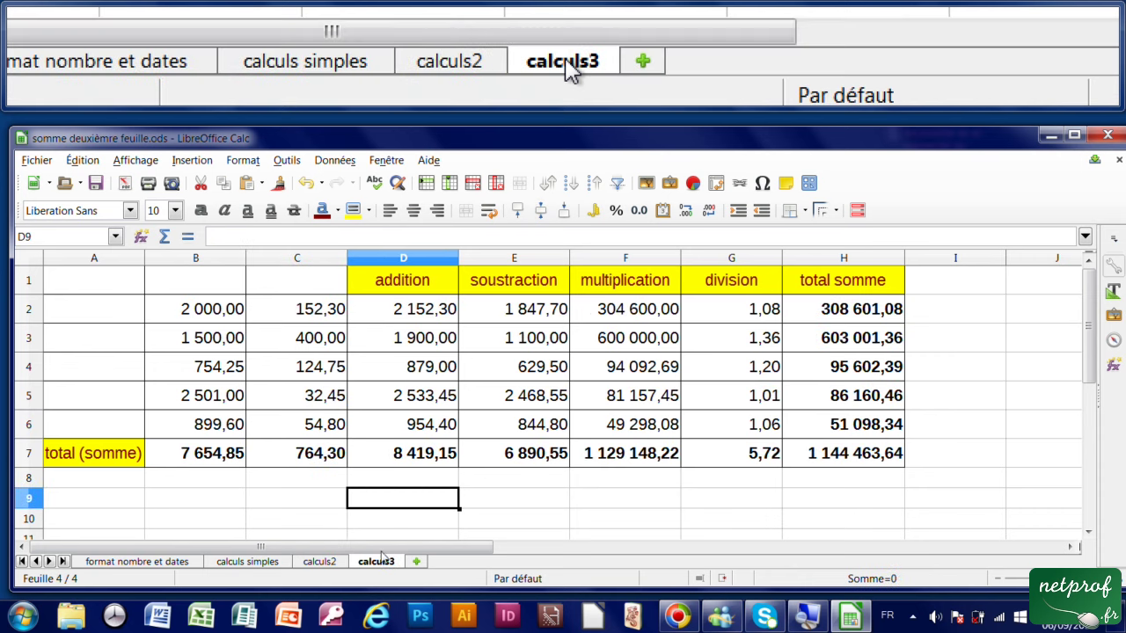
click(450, 316)
click(563, 339)
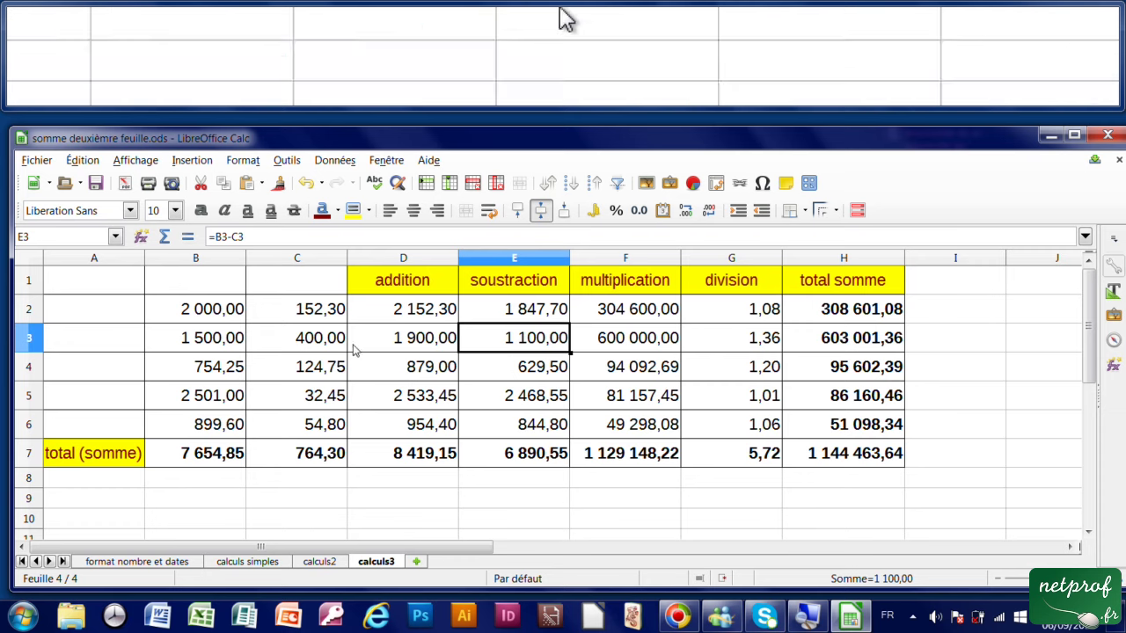
click(236, 318)
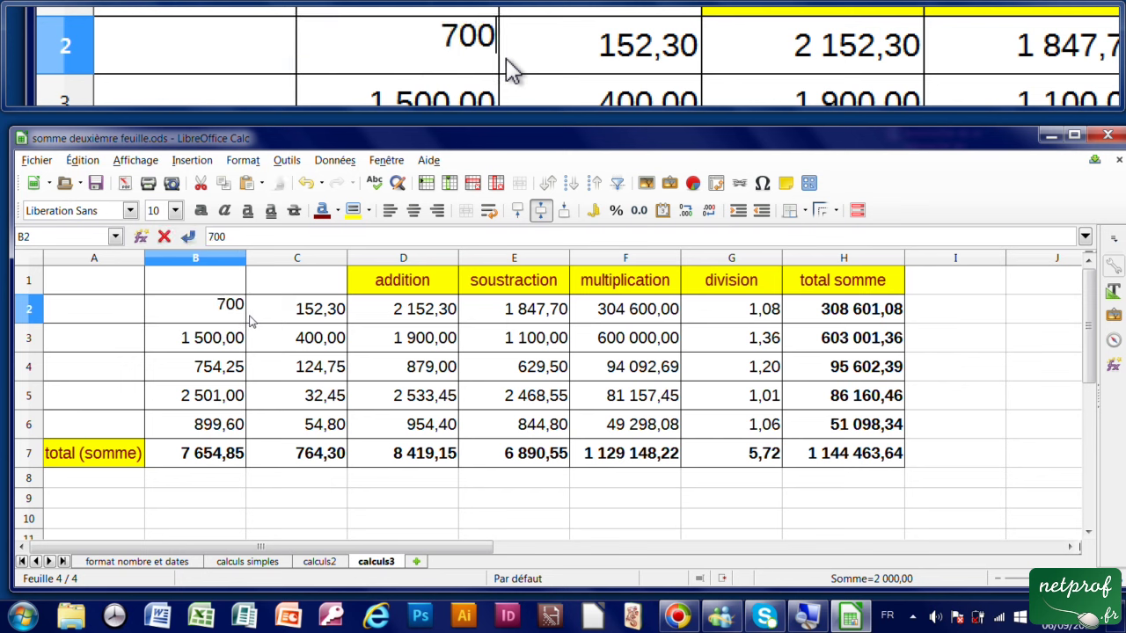
key(Return)
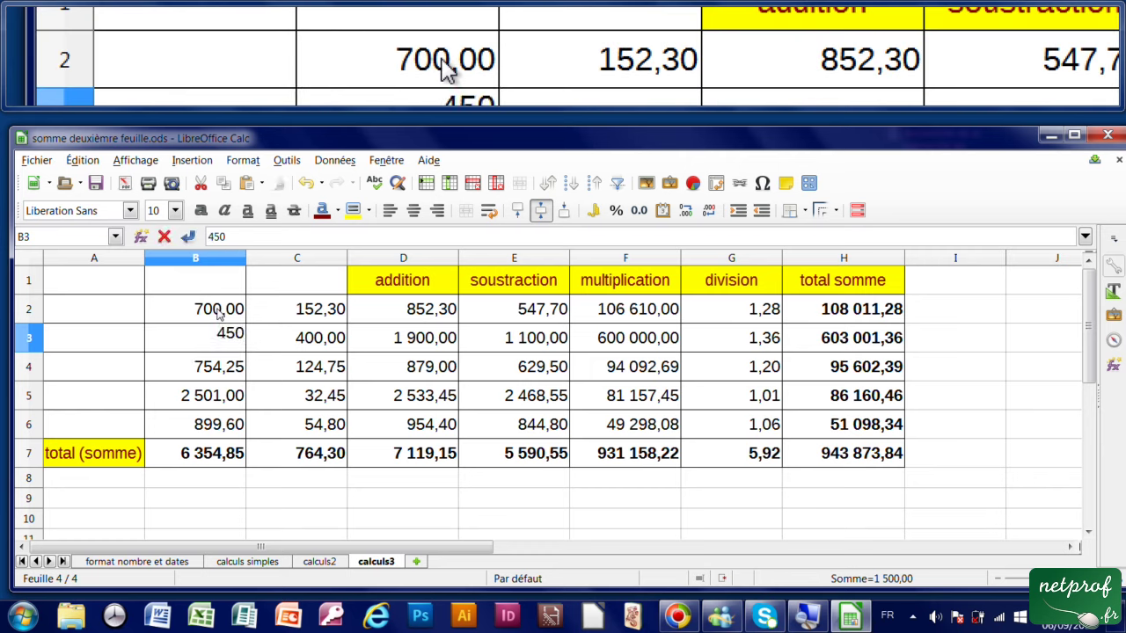
key(Return)
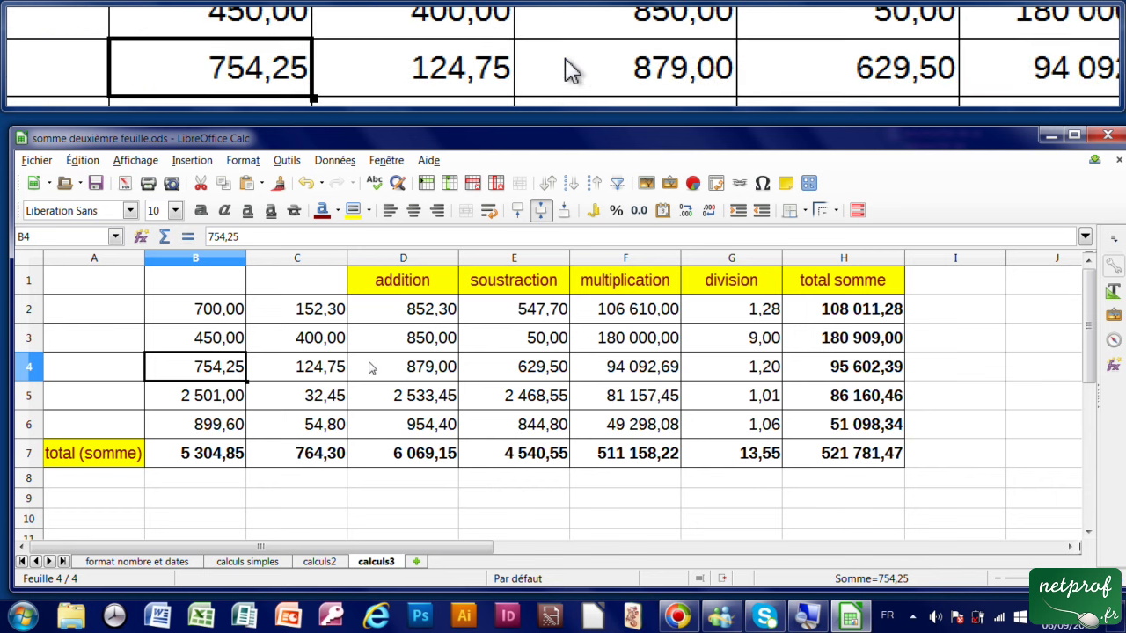
- Check the values in column C, then change B6 to 200
click(321, 341)
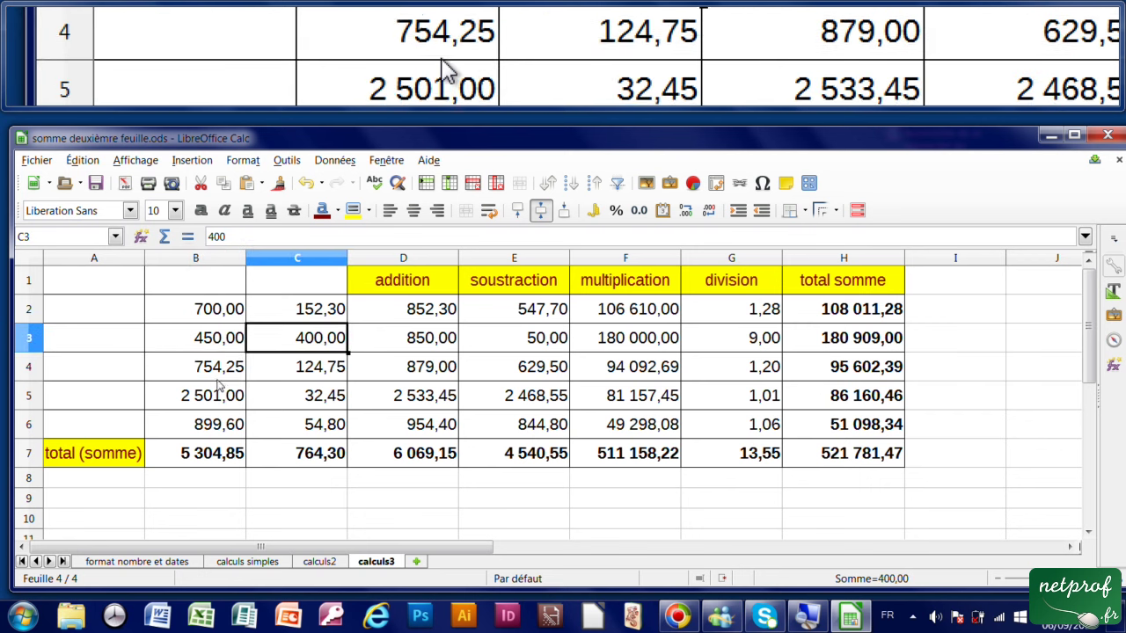
click(221, 309)
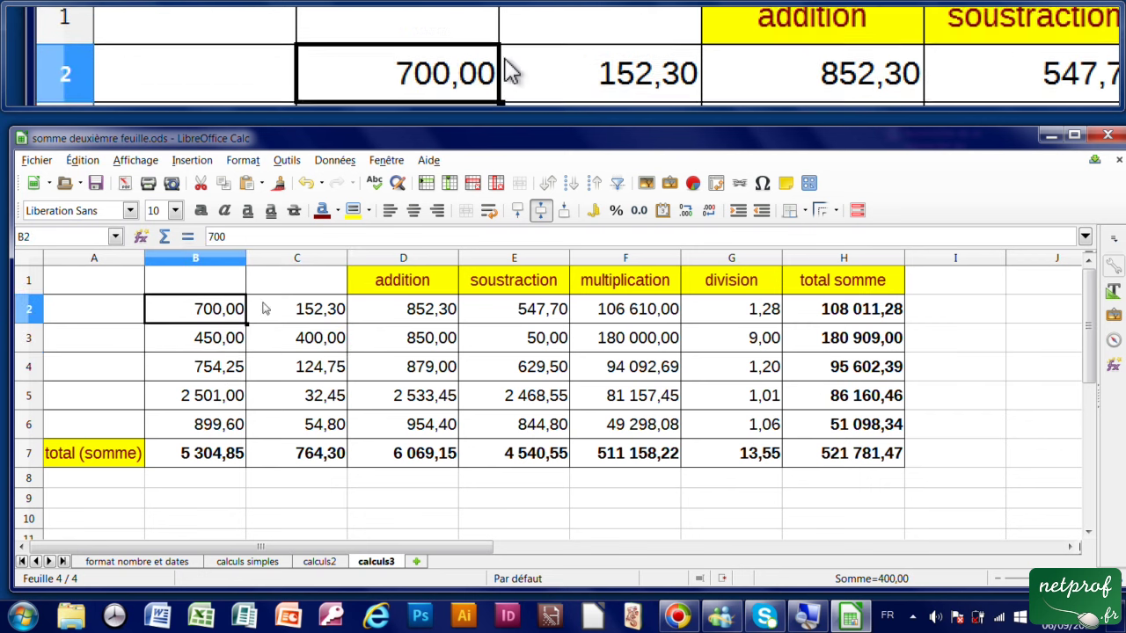
click(294, 309)
click(301, 363)
click(303, 395)
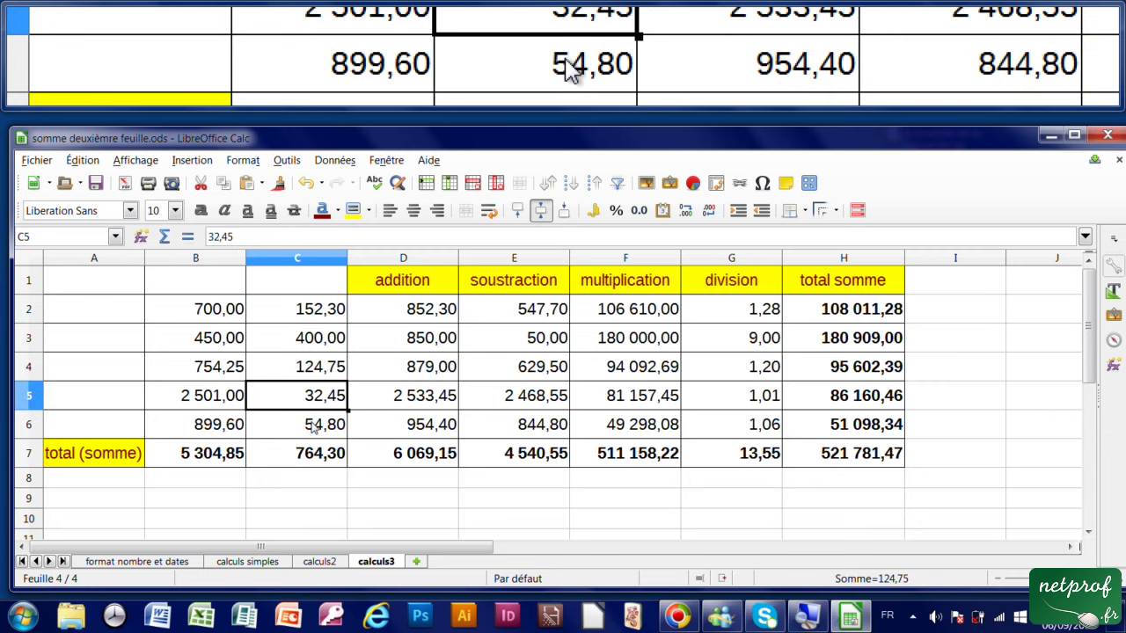
click(304, 424)
click(227, 427)
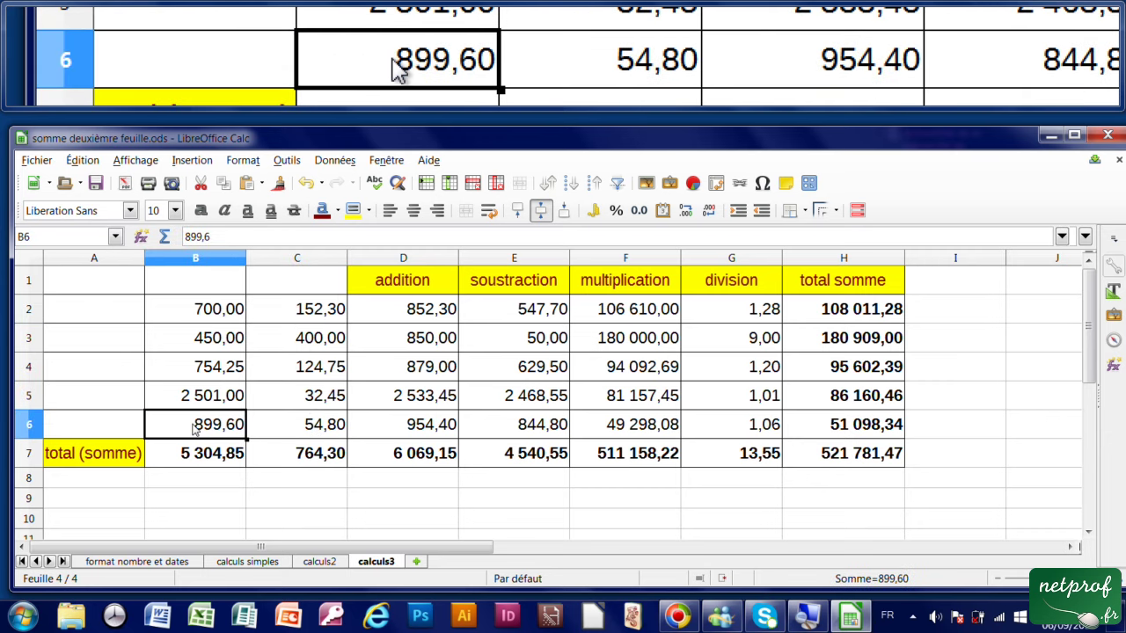
text(200)
key(Return)
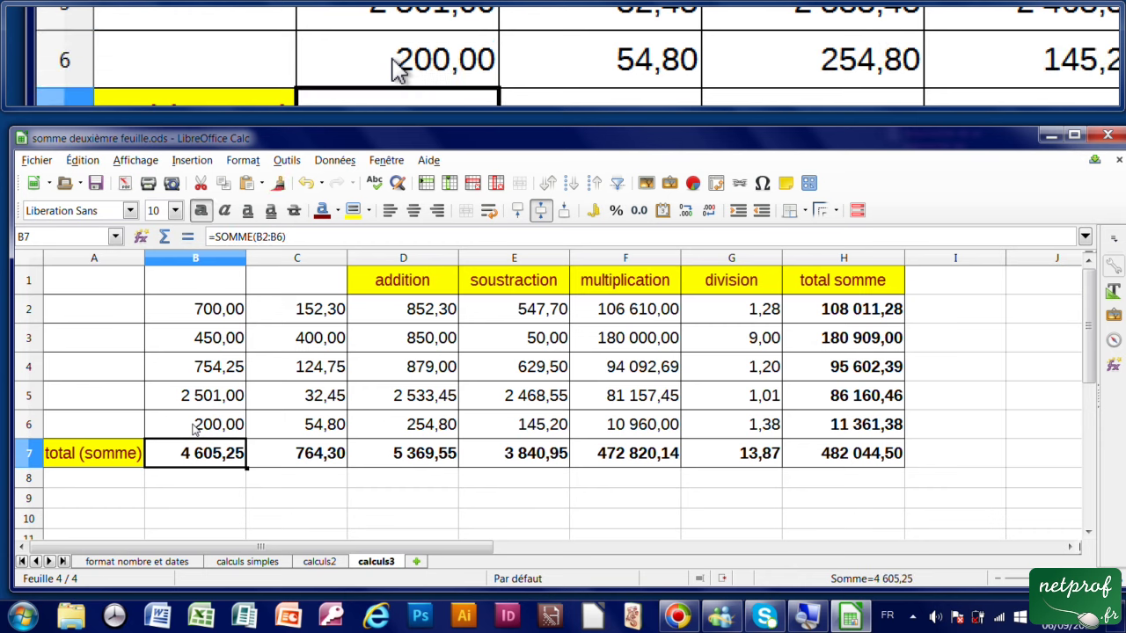
- Set C5 to 100 and B5 to 100, producing #DIV/0 ! errors in G5, H5, G7, H7
click(200, 398)
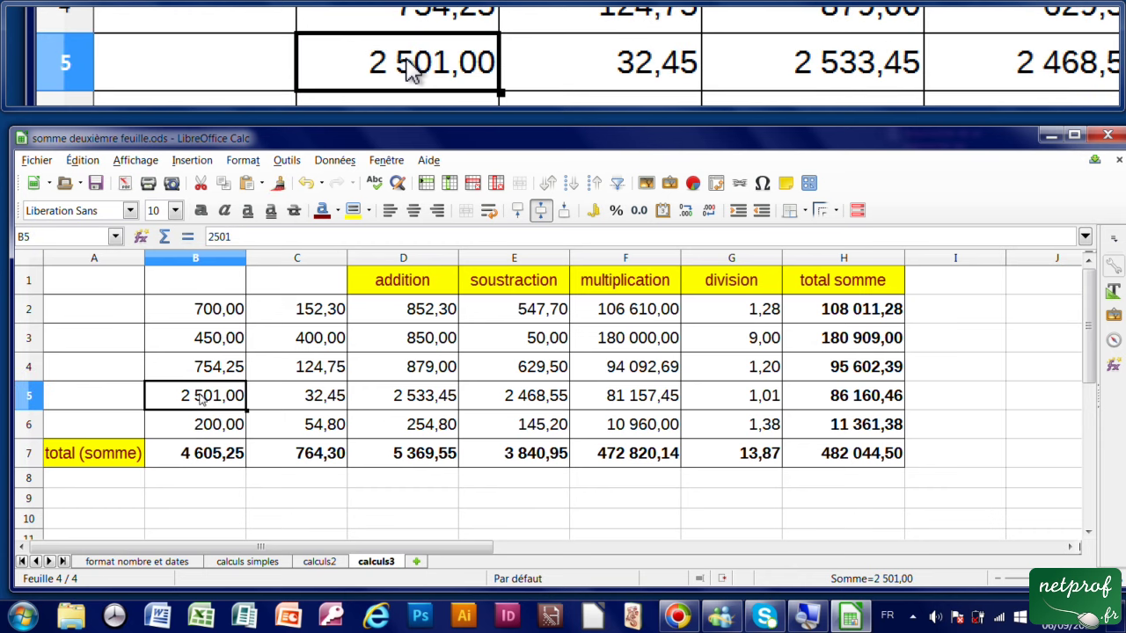
text(500)
key(Return)
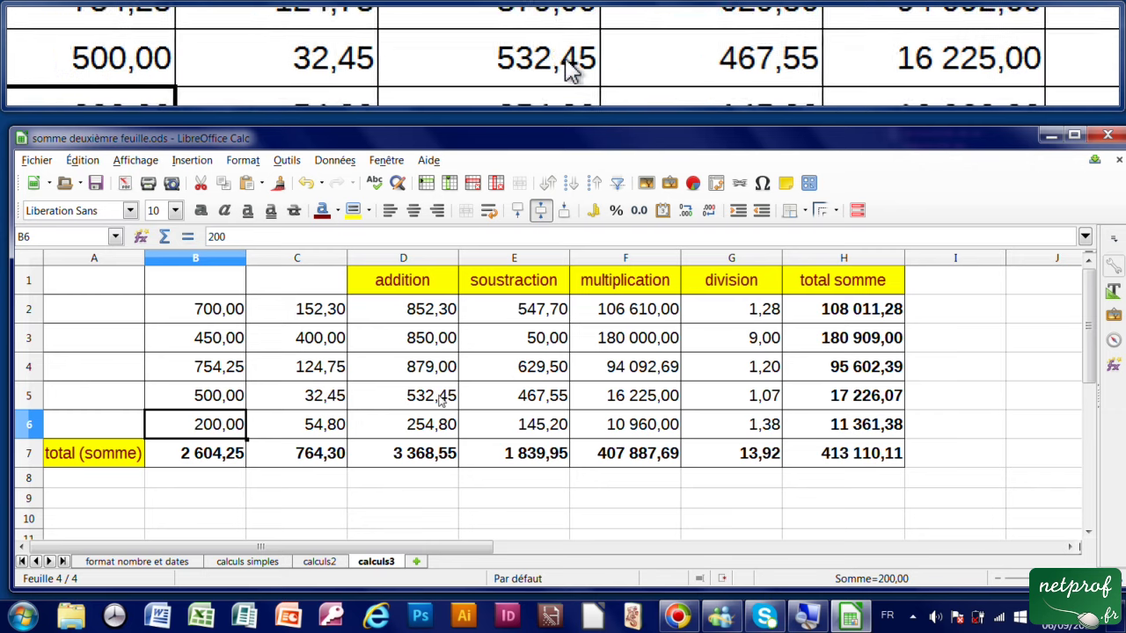
click(336, 402)
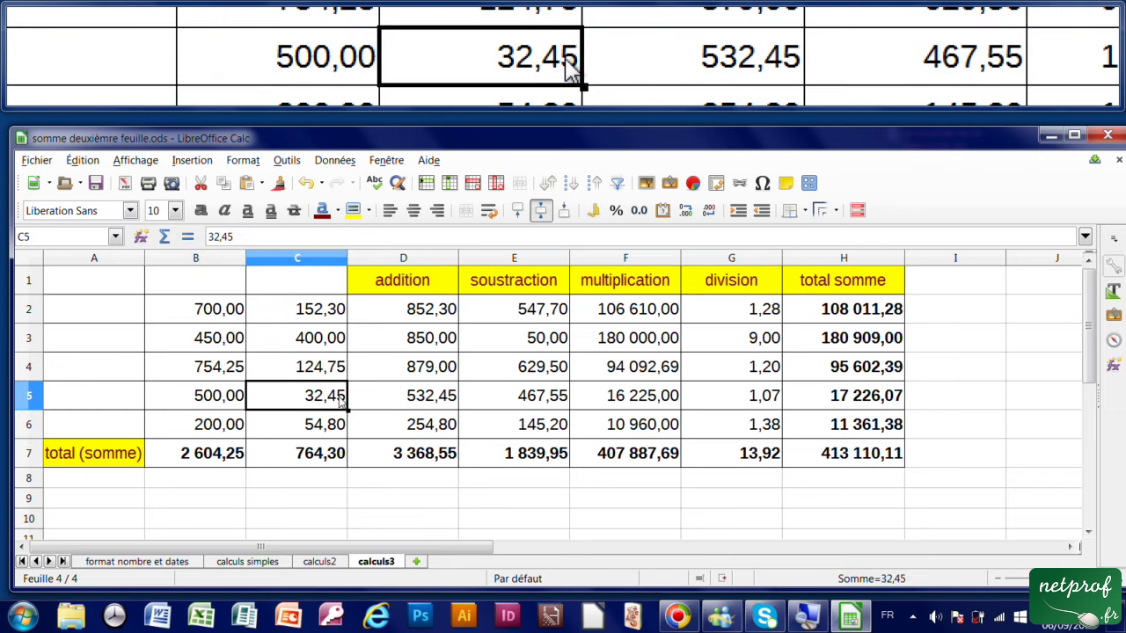
text(100)
key(Return)
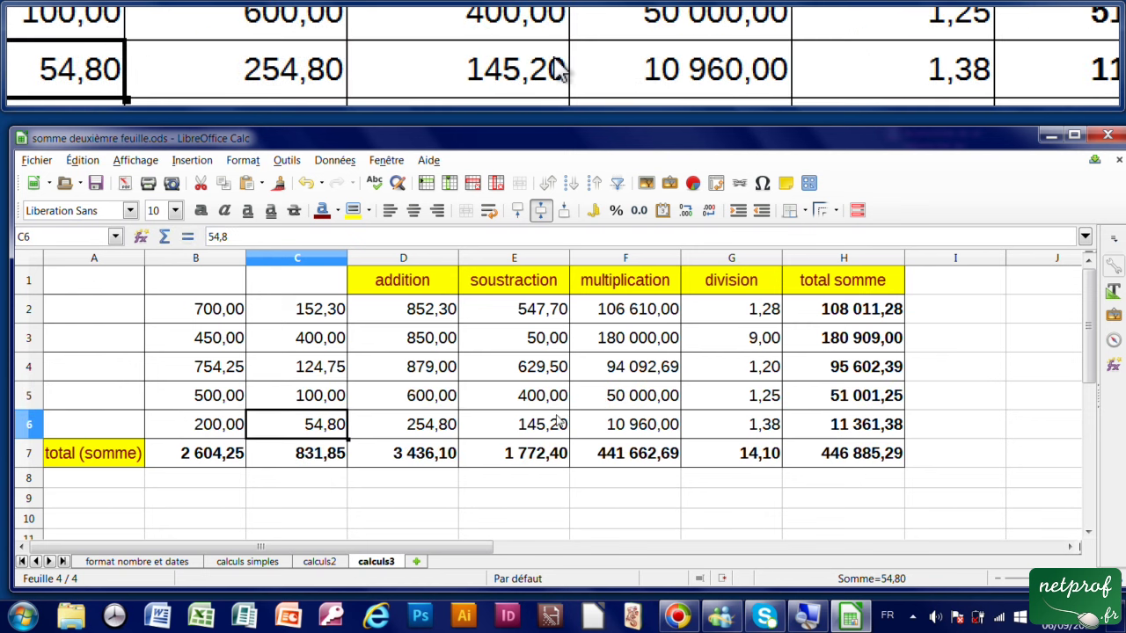
click(231, 399)
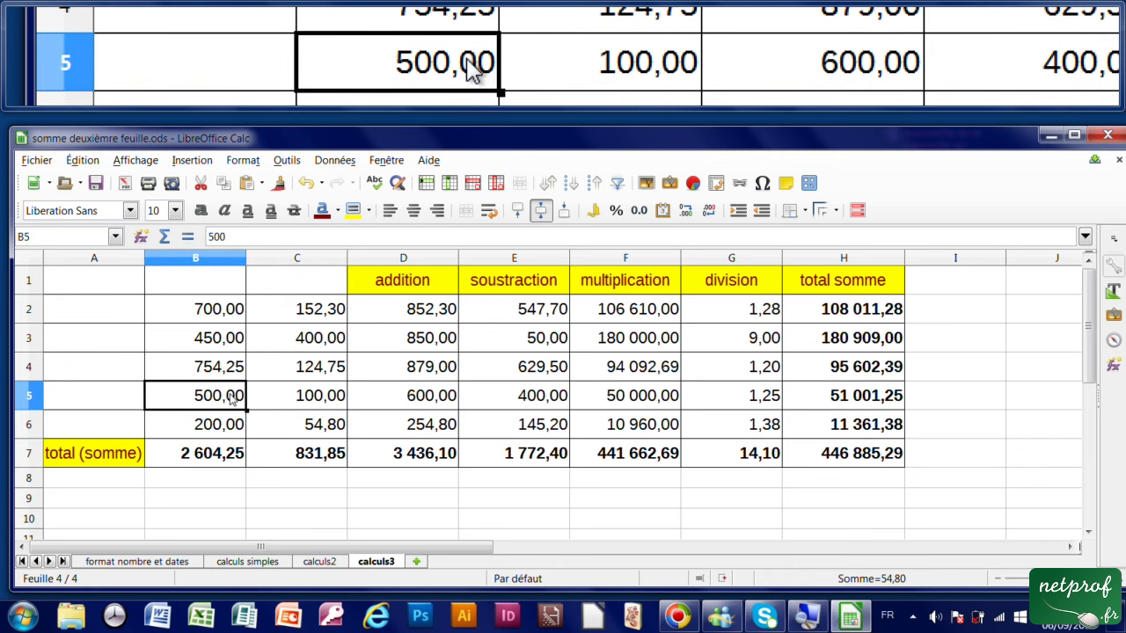
text(100)
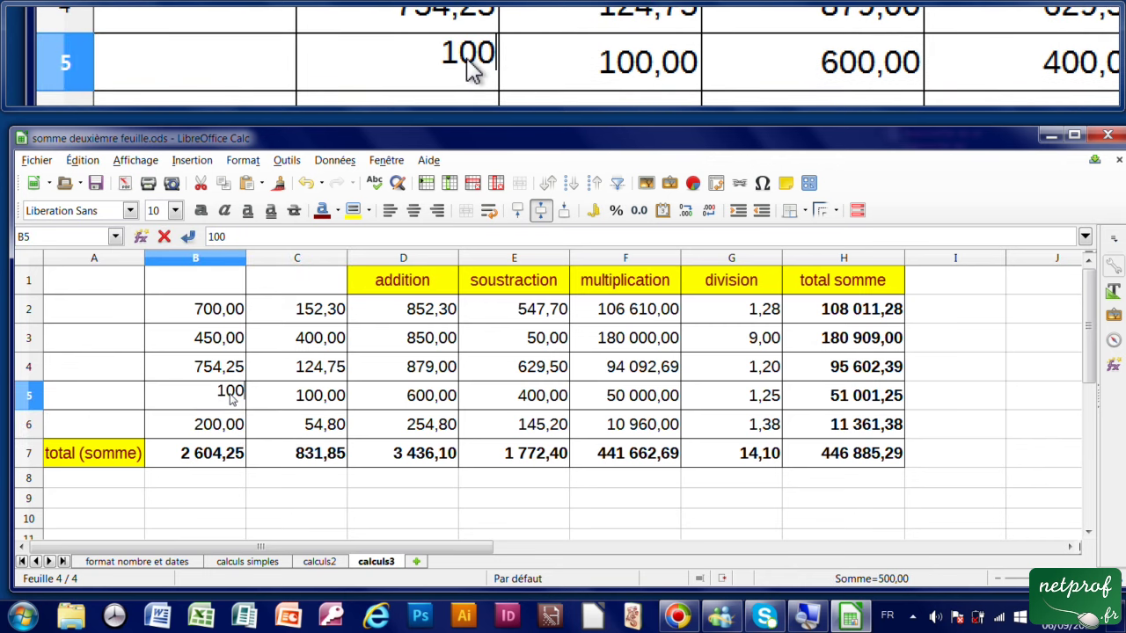
key(Return)
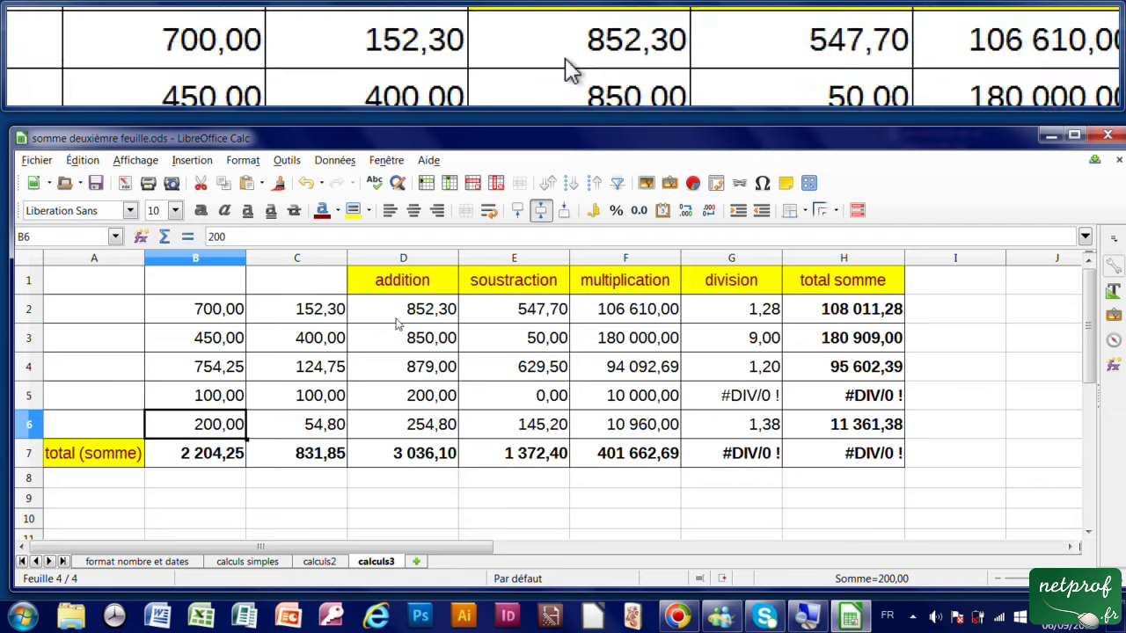
- Review the formulas in D3, E4, F4, G4, H4 and F5 on calculs3
click(426, 351)
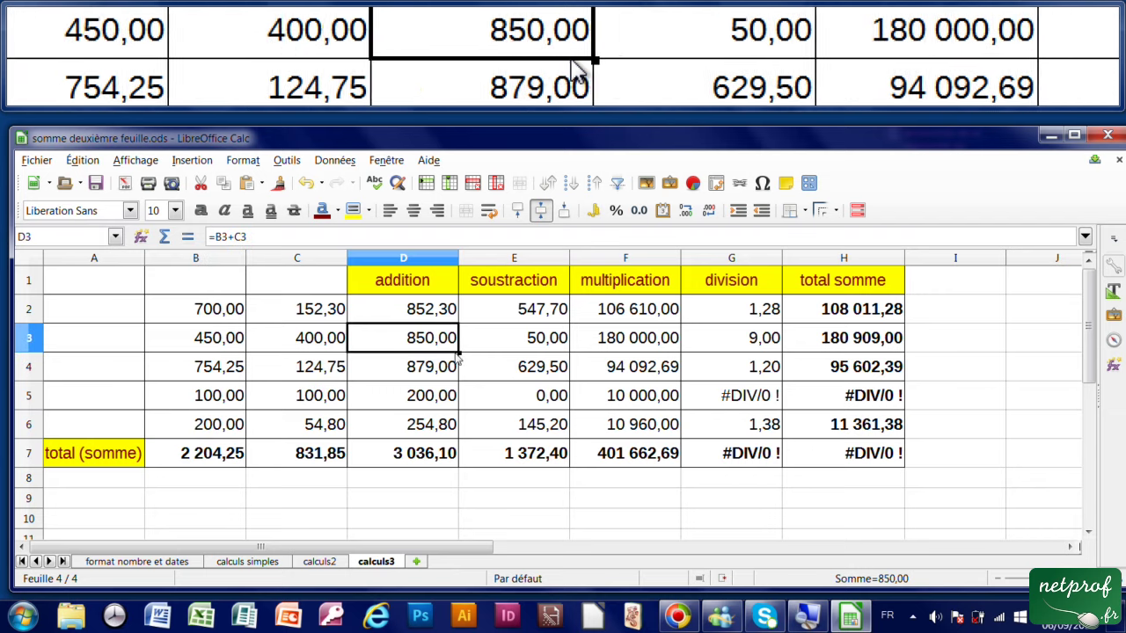
click(516, 367)
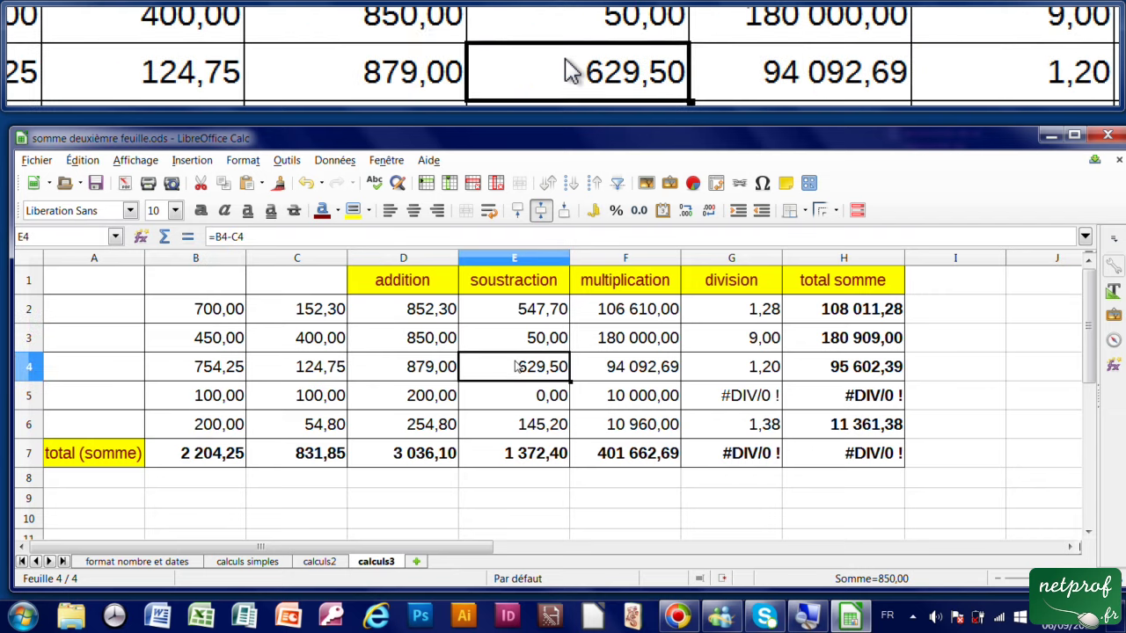
click(625, 366)
click(716, 361)
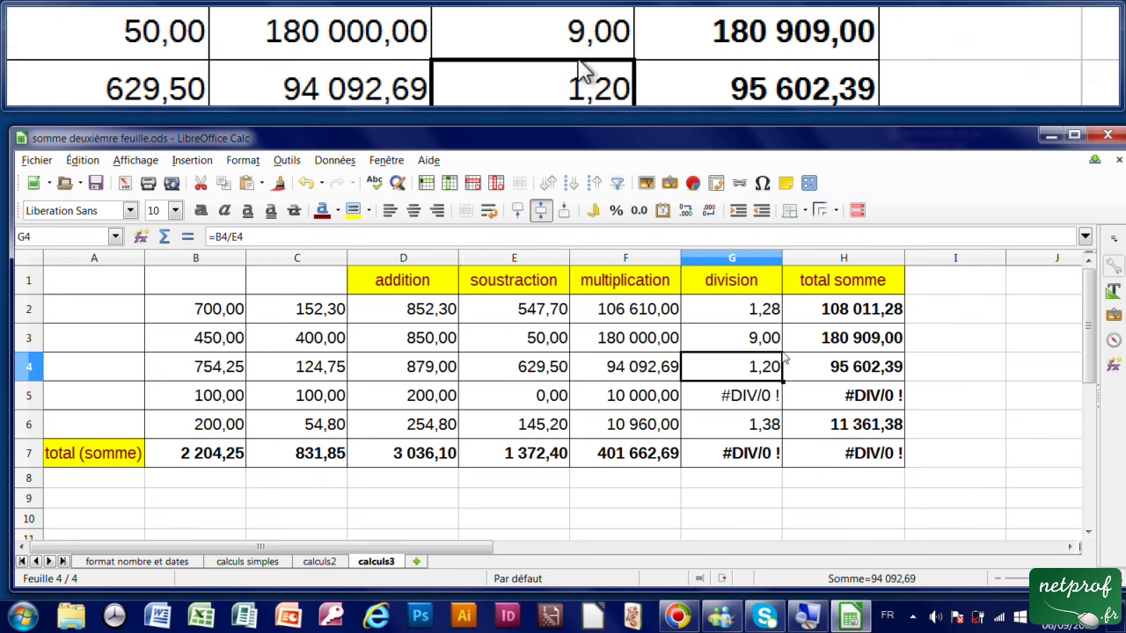
click(846, 367)
click(587, 405)
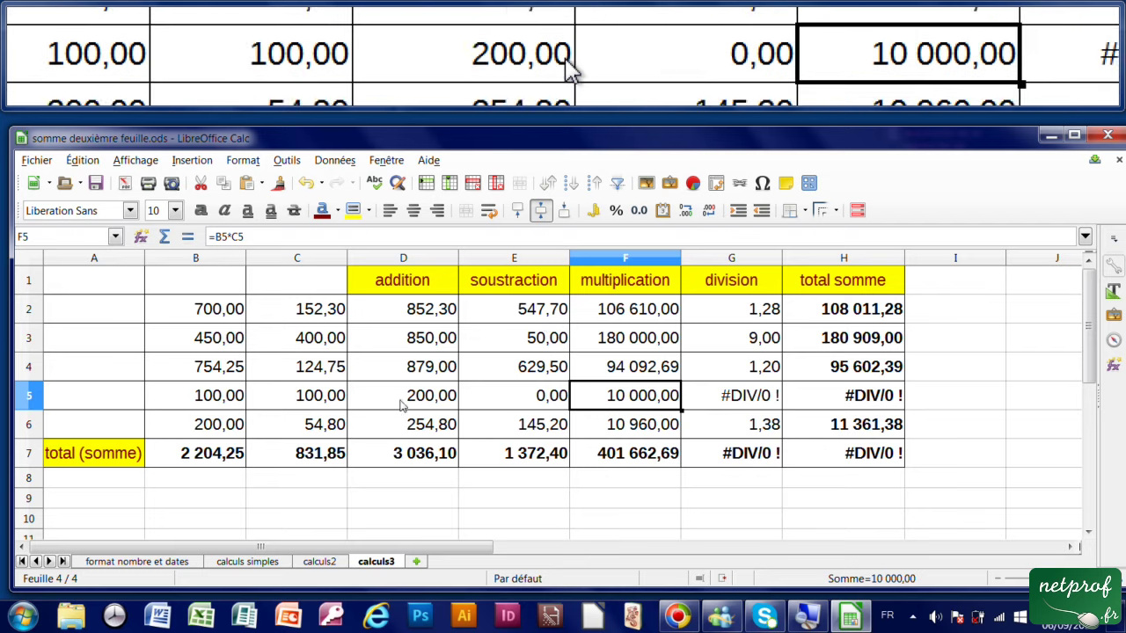
- Enter 50 in C5, clearing the #DIV/0! errors so G5 shows 2,00
click(323, 400)
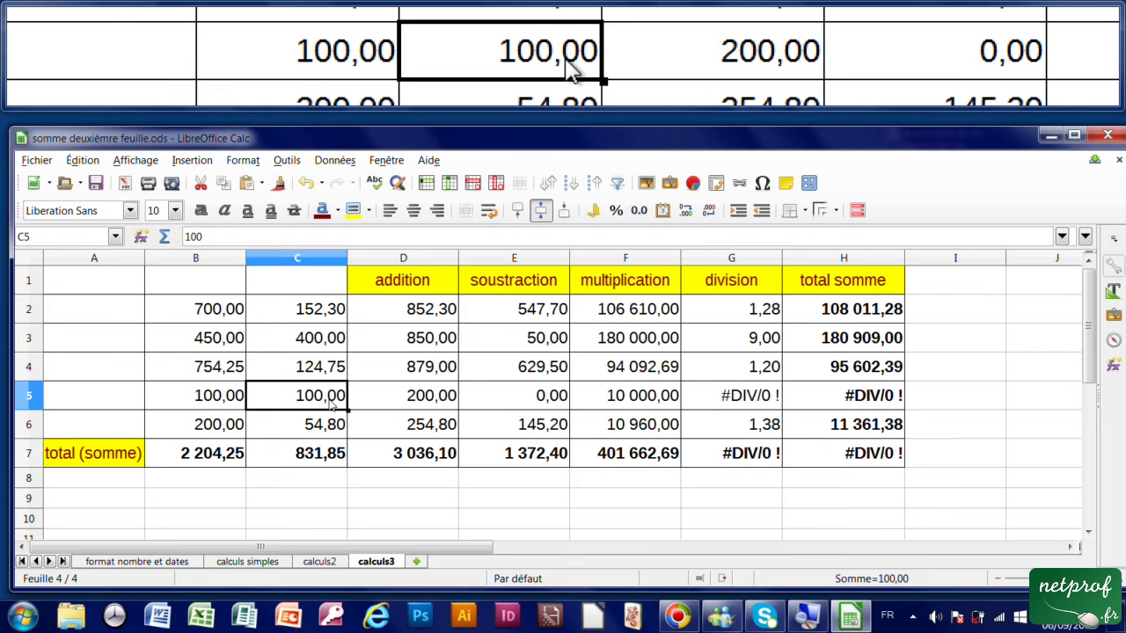
text(50)
key(Return)
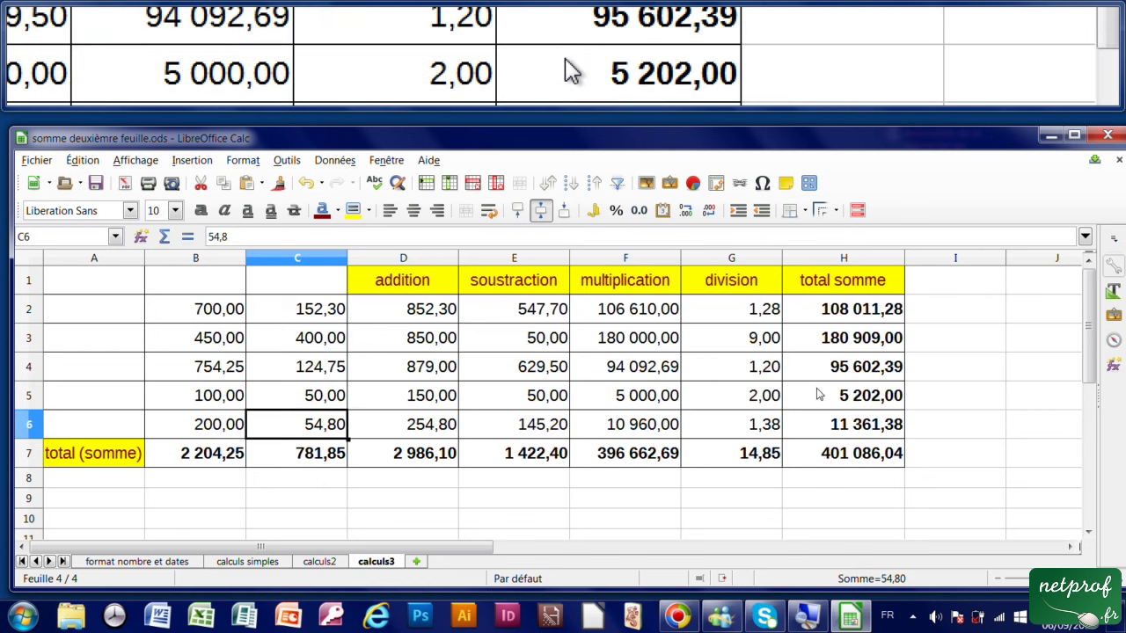
click(249, 562)
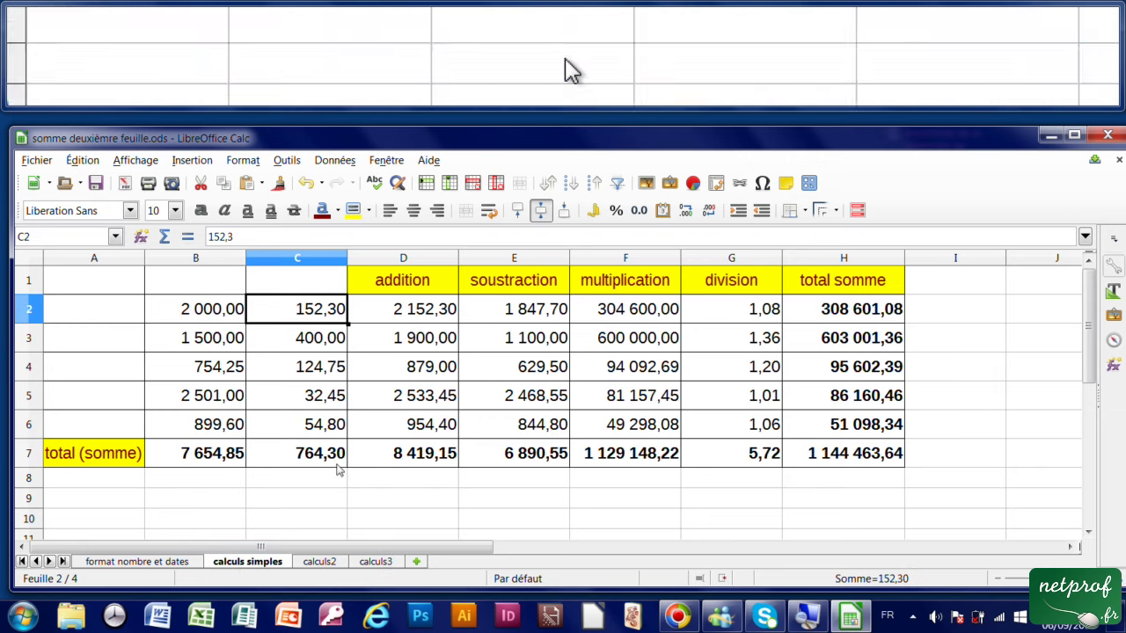
click(395, 341)
click(546, 343)
click(655, 362)
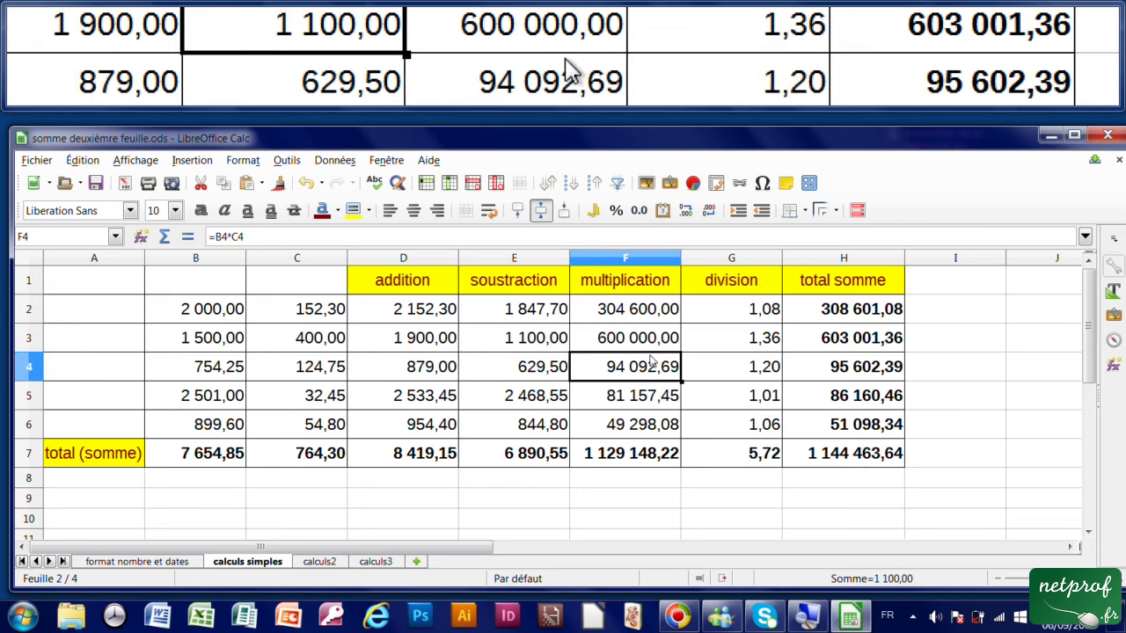
click(735, 365)
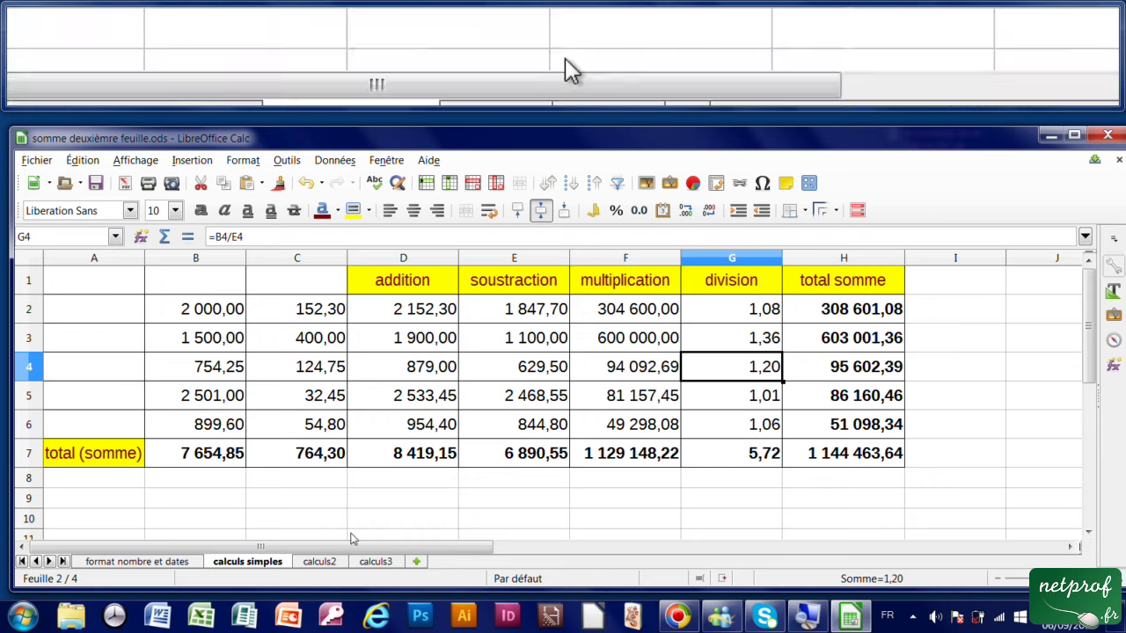
click(29, 257)
click(321, 561)
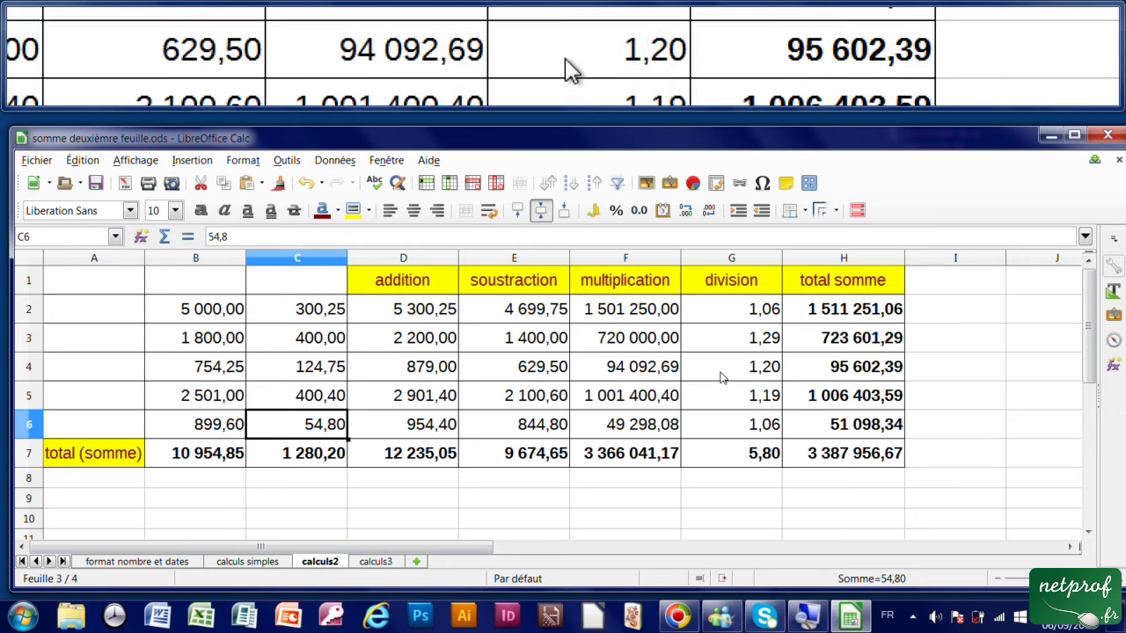
click(361, 562)
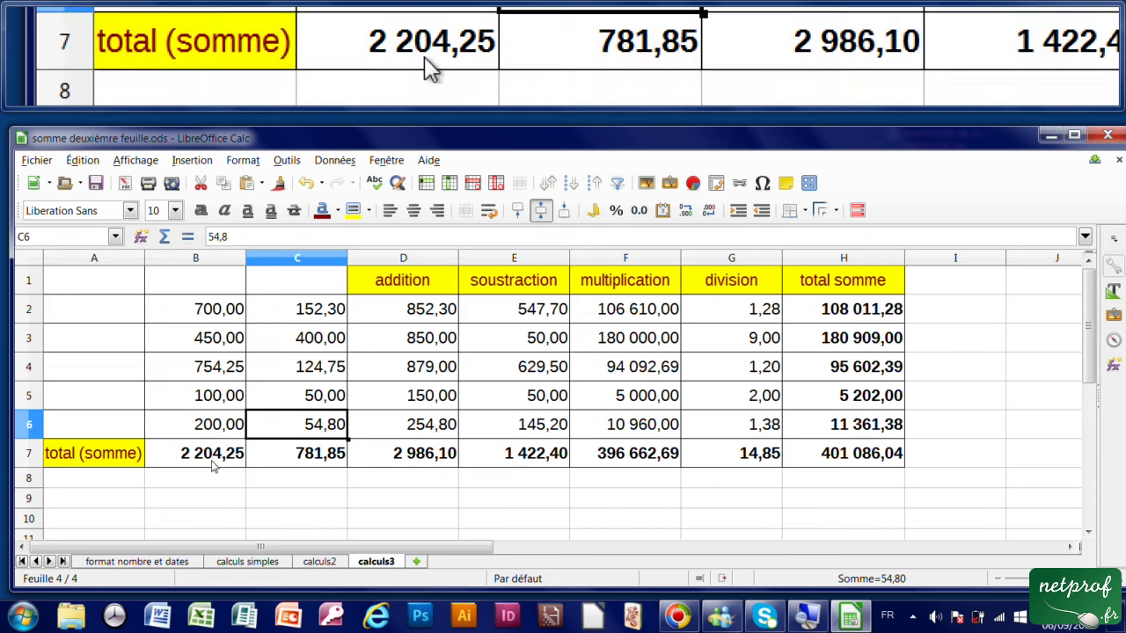
click(271, 482)
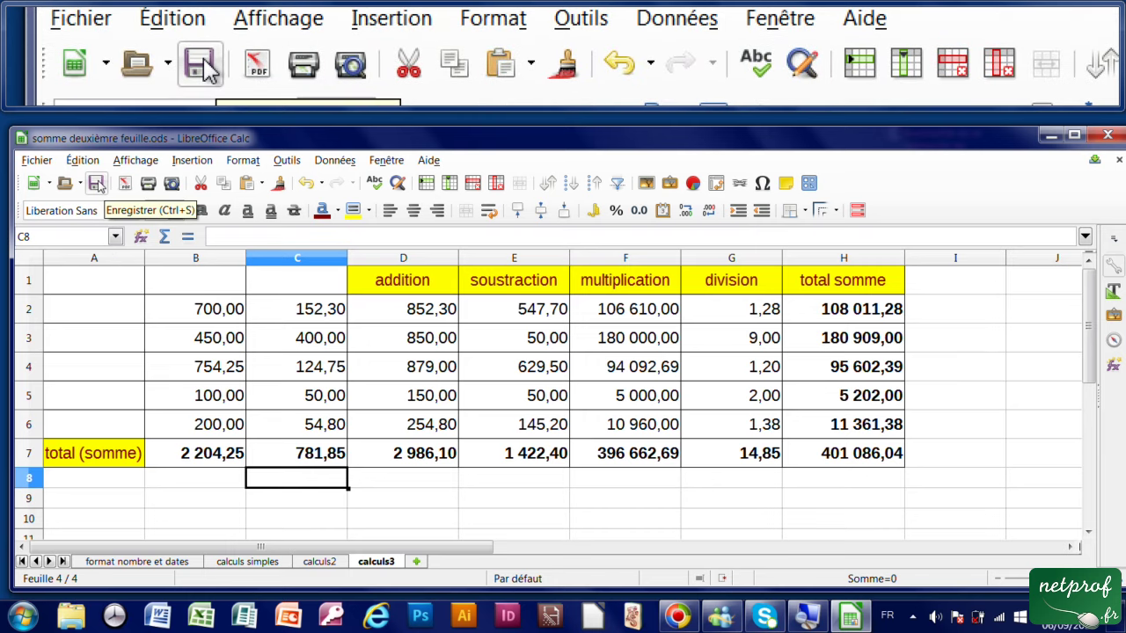
- Save the workbook with calculs3's H7 grand total now at 401 086,04
click(97, 183)
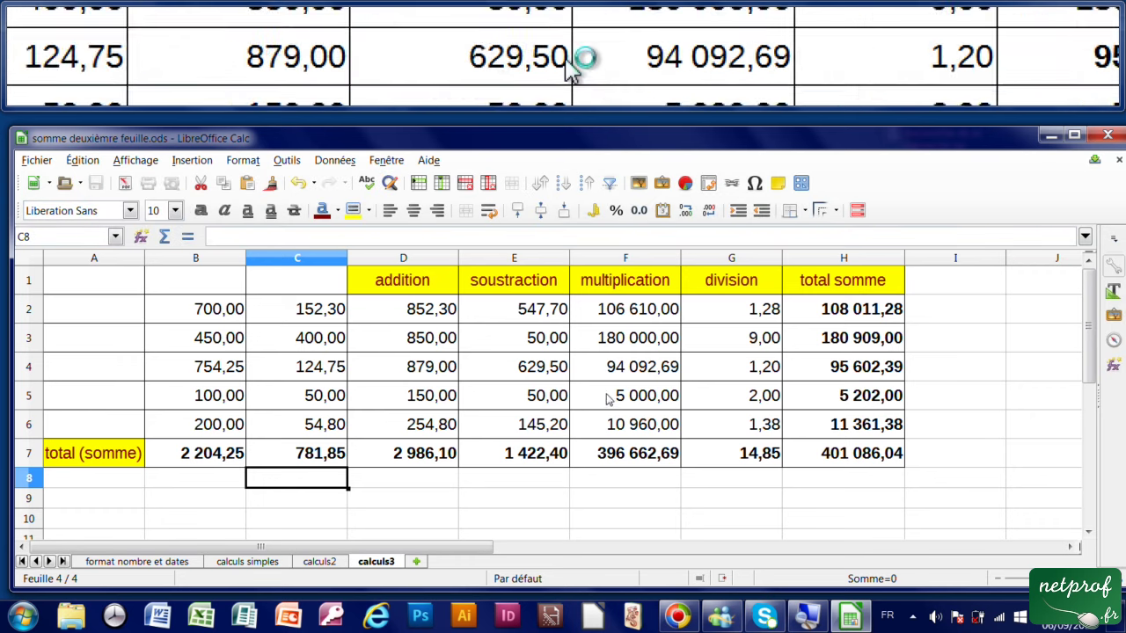